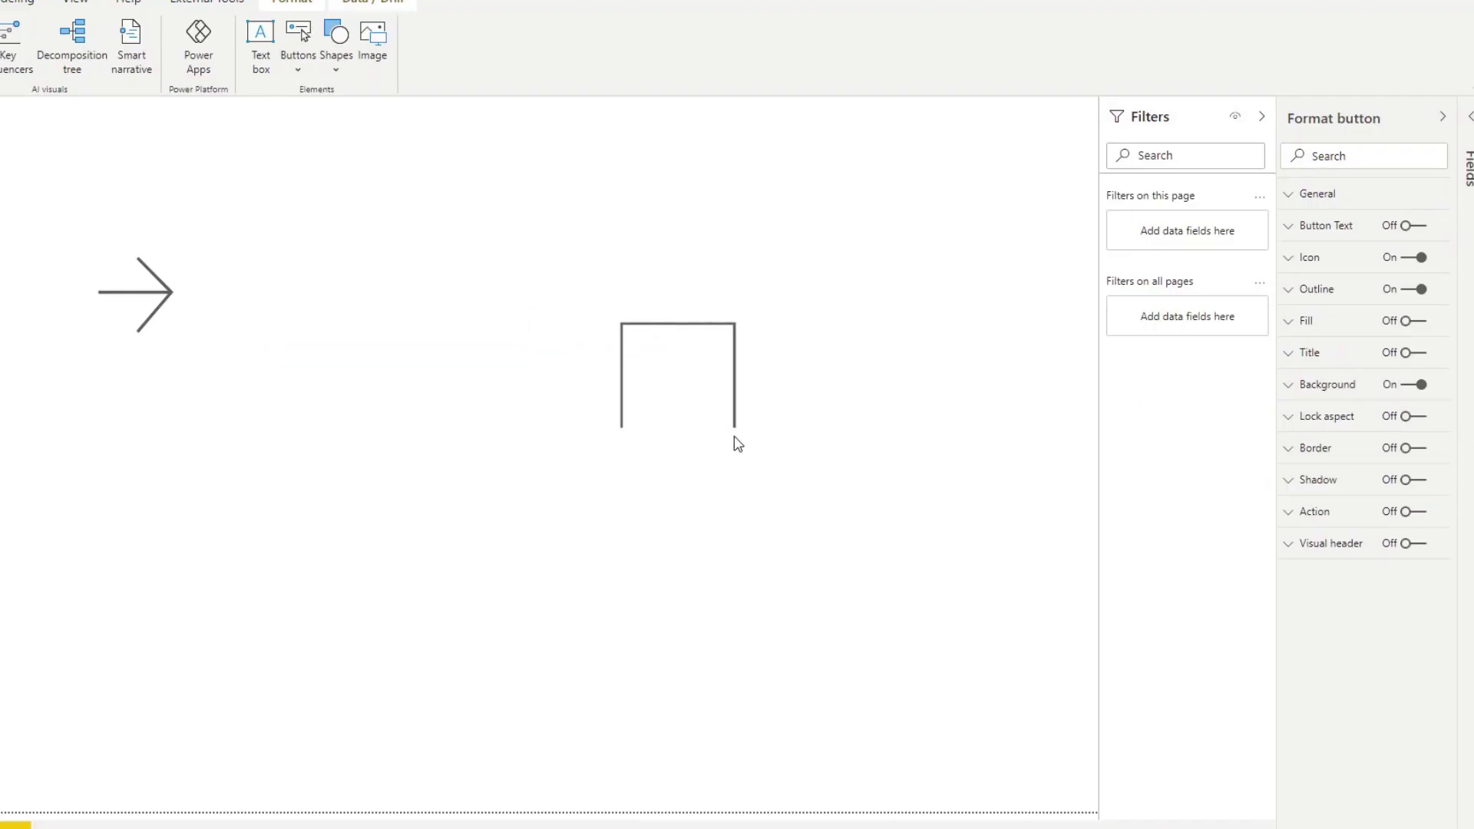
# Step: Move the new button, turn off its outline and background, and turn on its fill
pyautogui.moveTo(738, 444); pyautogui.dragTo(689, 457)
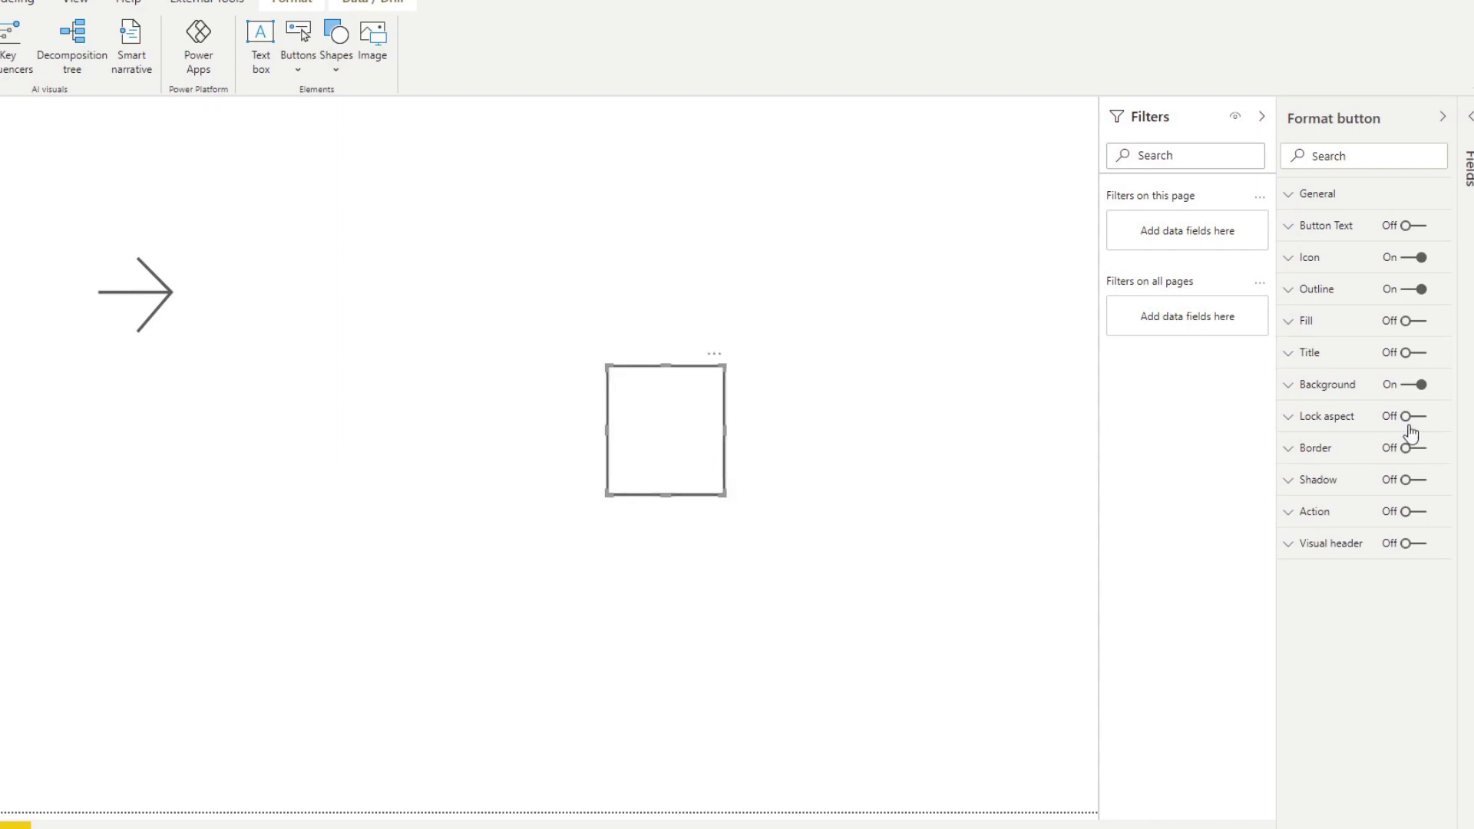
pyautogui.click(1419, 290)
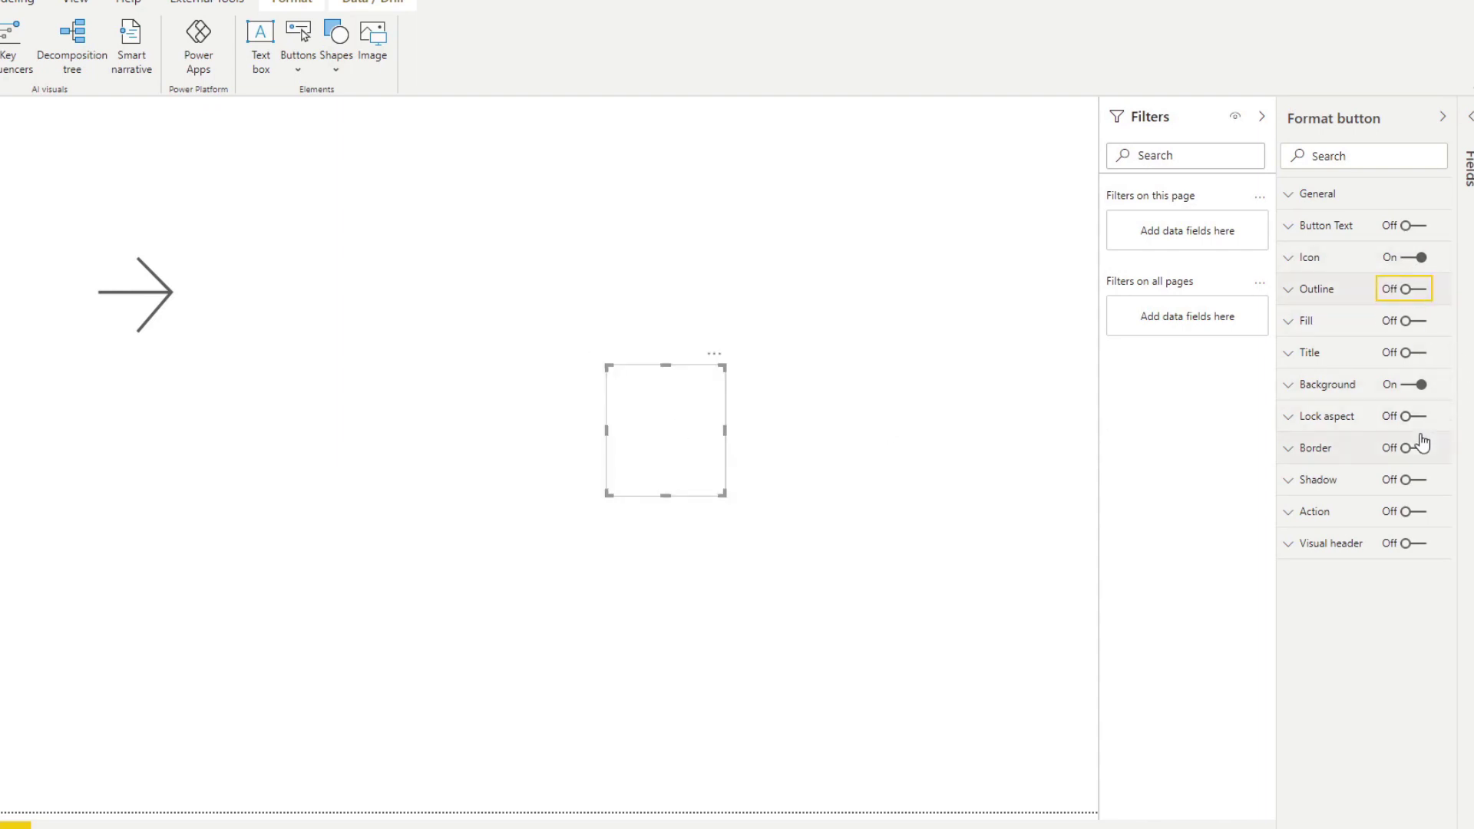
pyautogui.click(1416, 385)
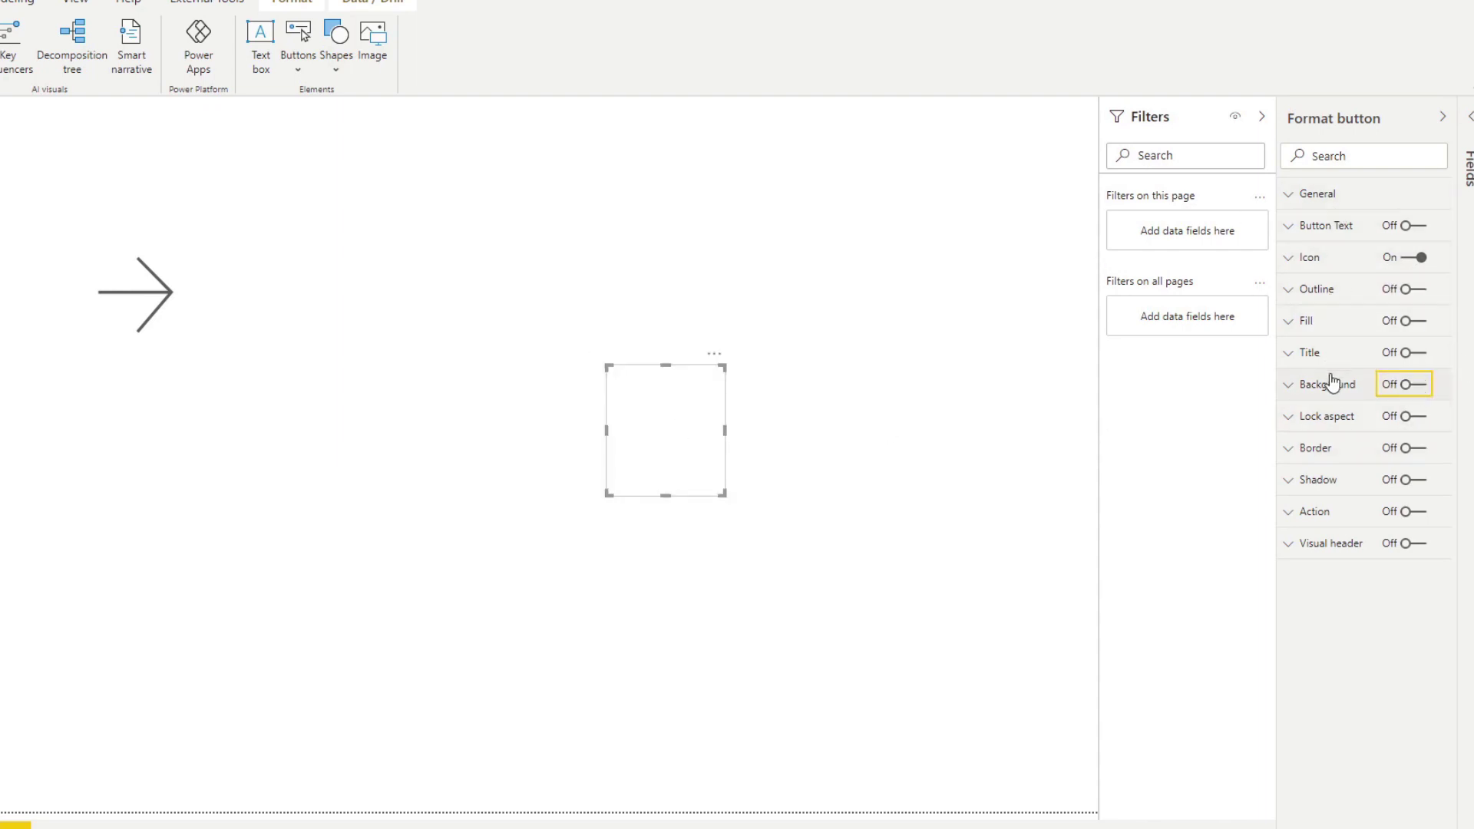
pyautogui.click(1308, 322)
pyautogui.click(1411, 321)
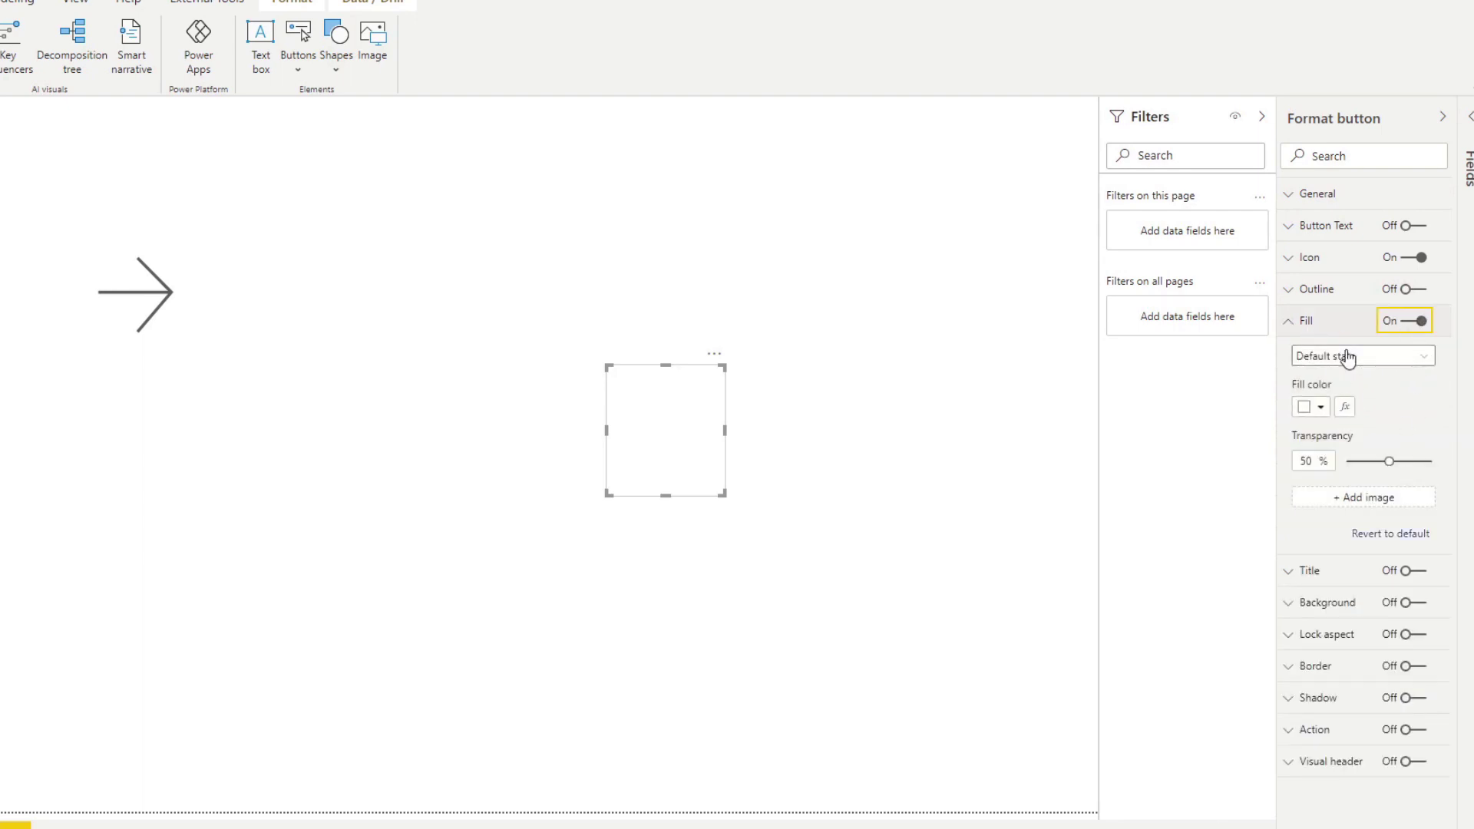
# Step: Use Buttons/menu default.png as the fill at 0% transparency, then reposition and widen the button
pyautogui.click(1378, 500)
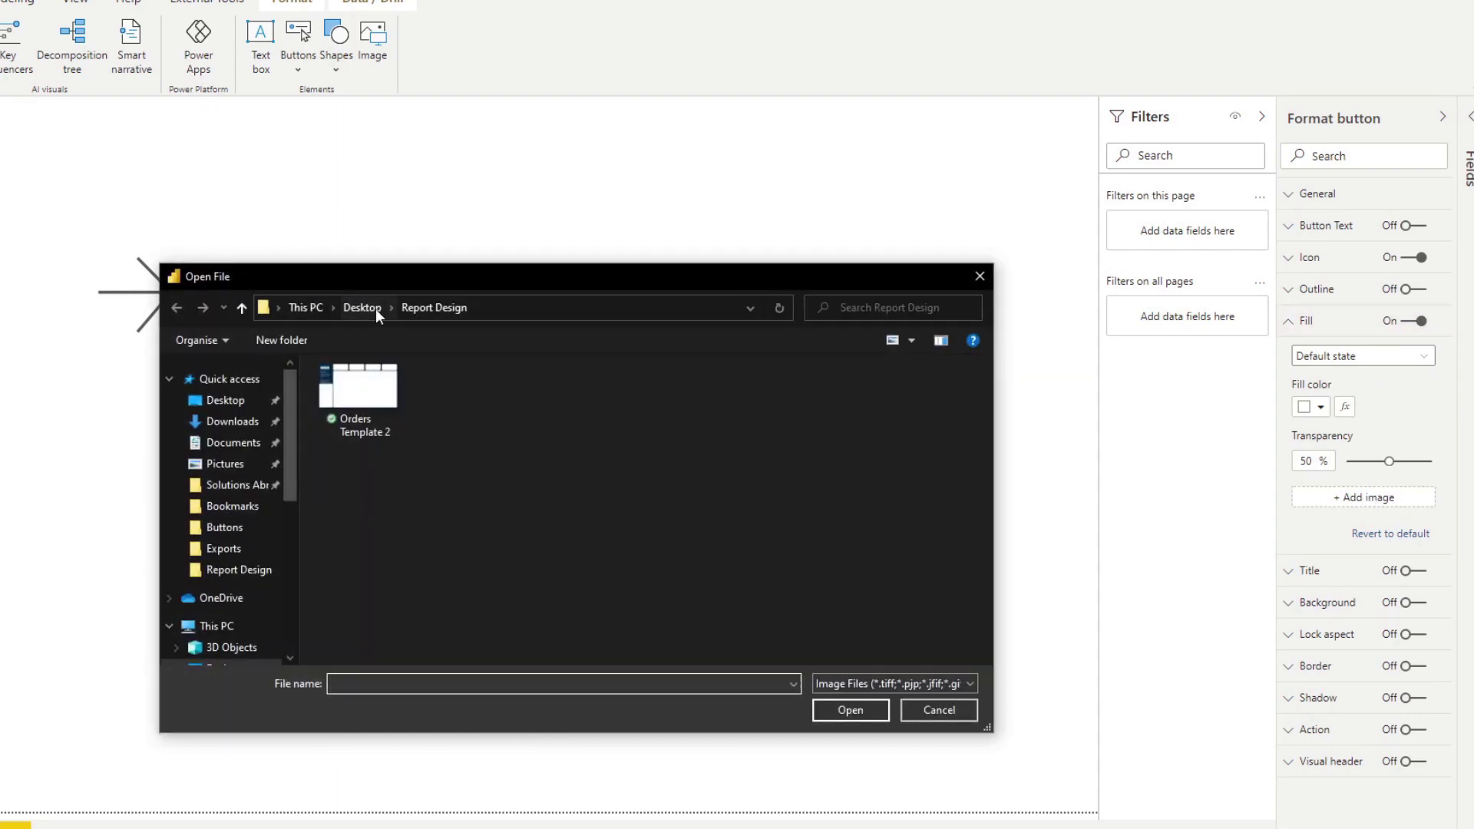
pyautogui.click(375, 309)
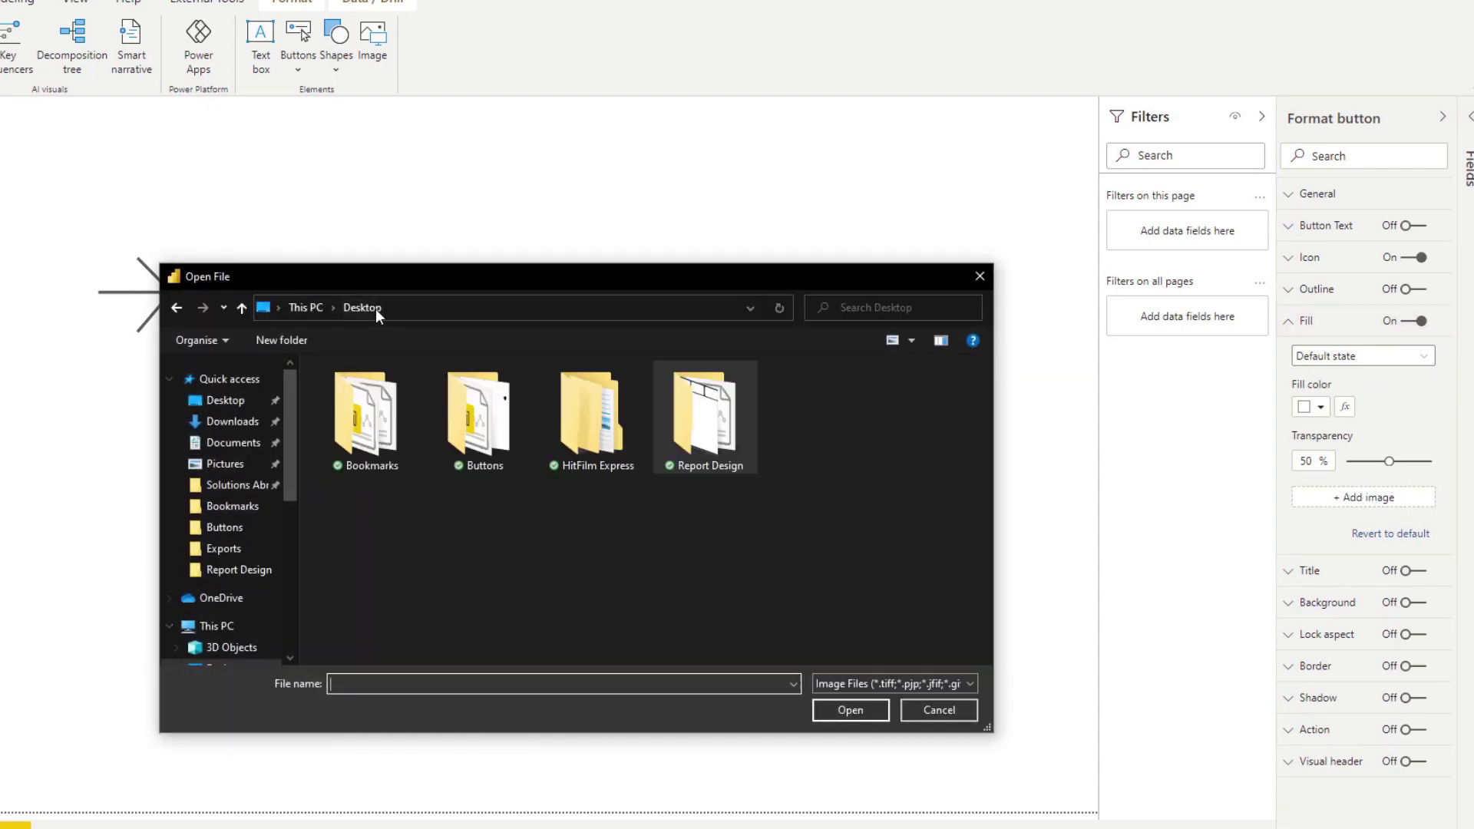
pyautogui.doubleClick(463, 430)
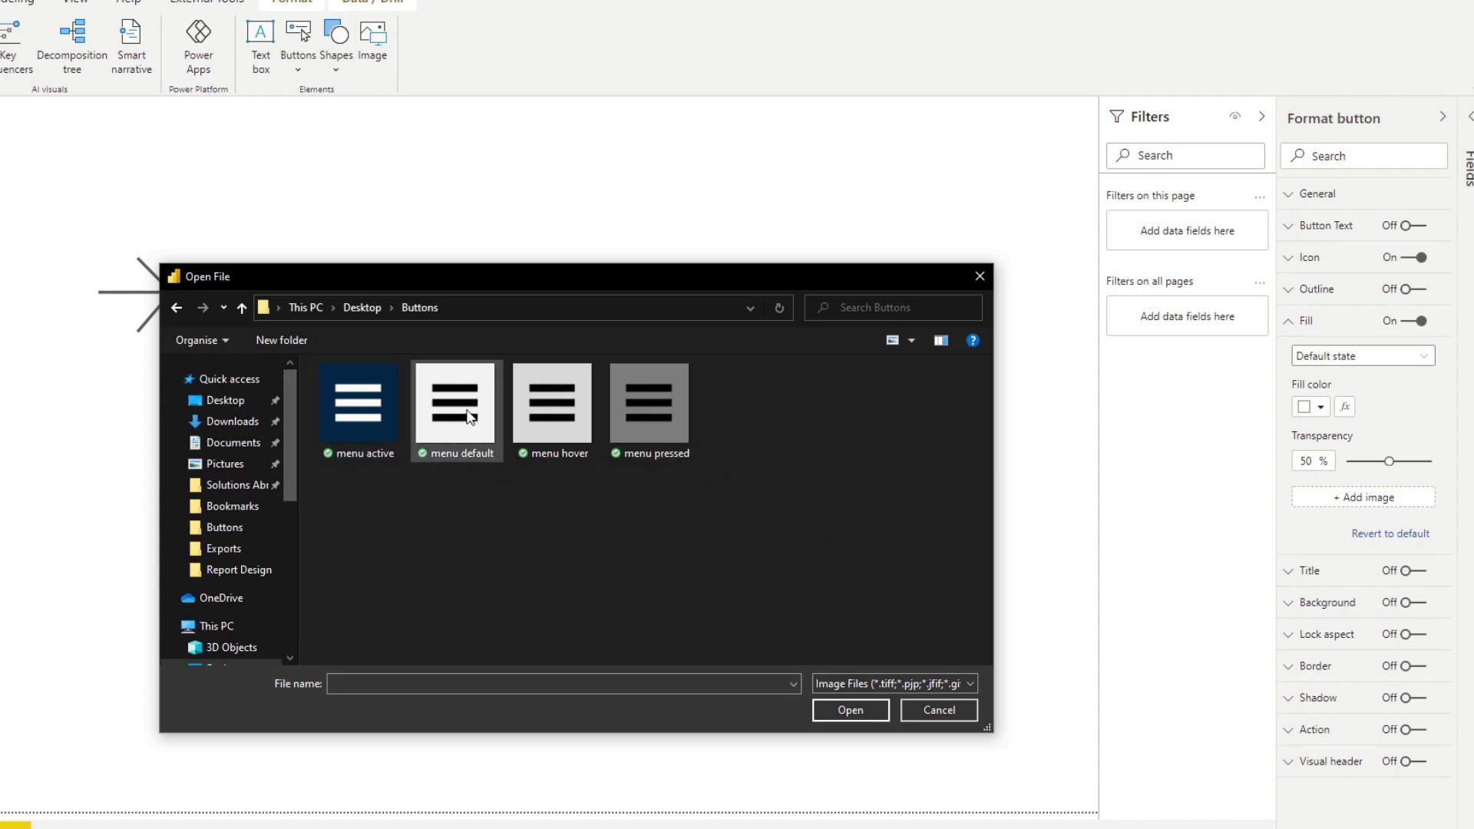
pyautogui.doubleClick(470, 417)
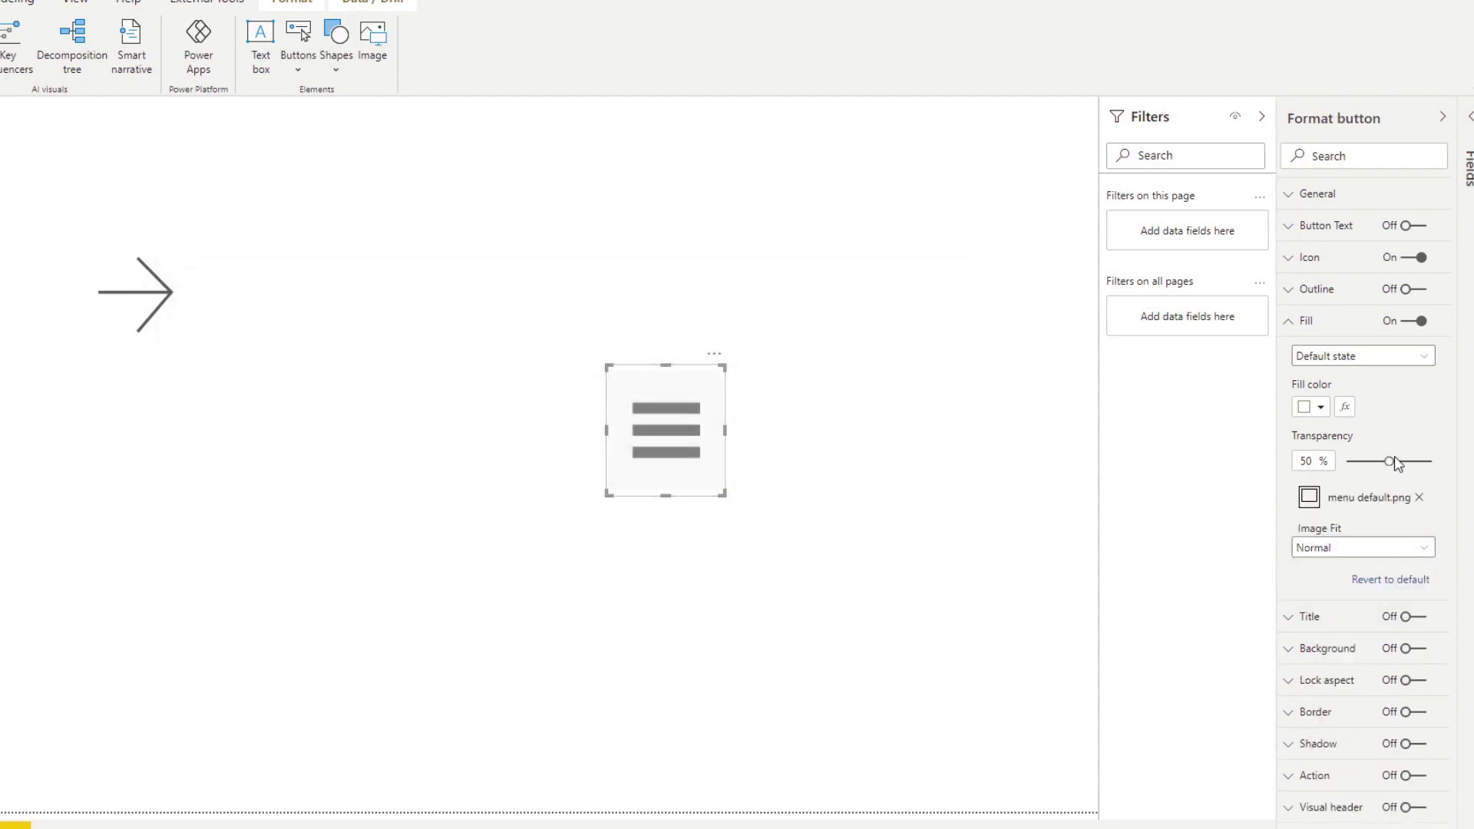
pyautogui.moveTo(1396, 464); pyautogui.dragTo(1346, 462)
pyautogui.moveTo(667, 436); pyautogui.dragTo(747, 355)
pyautogui.moveTo(801, 413); pyautogui.dragTo(807, 418)
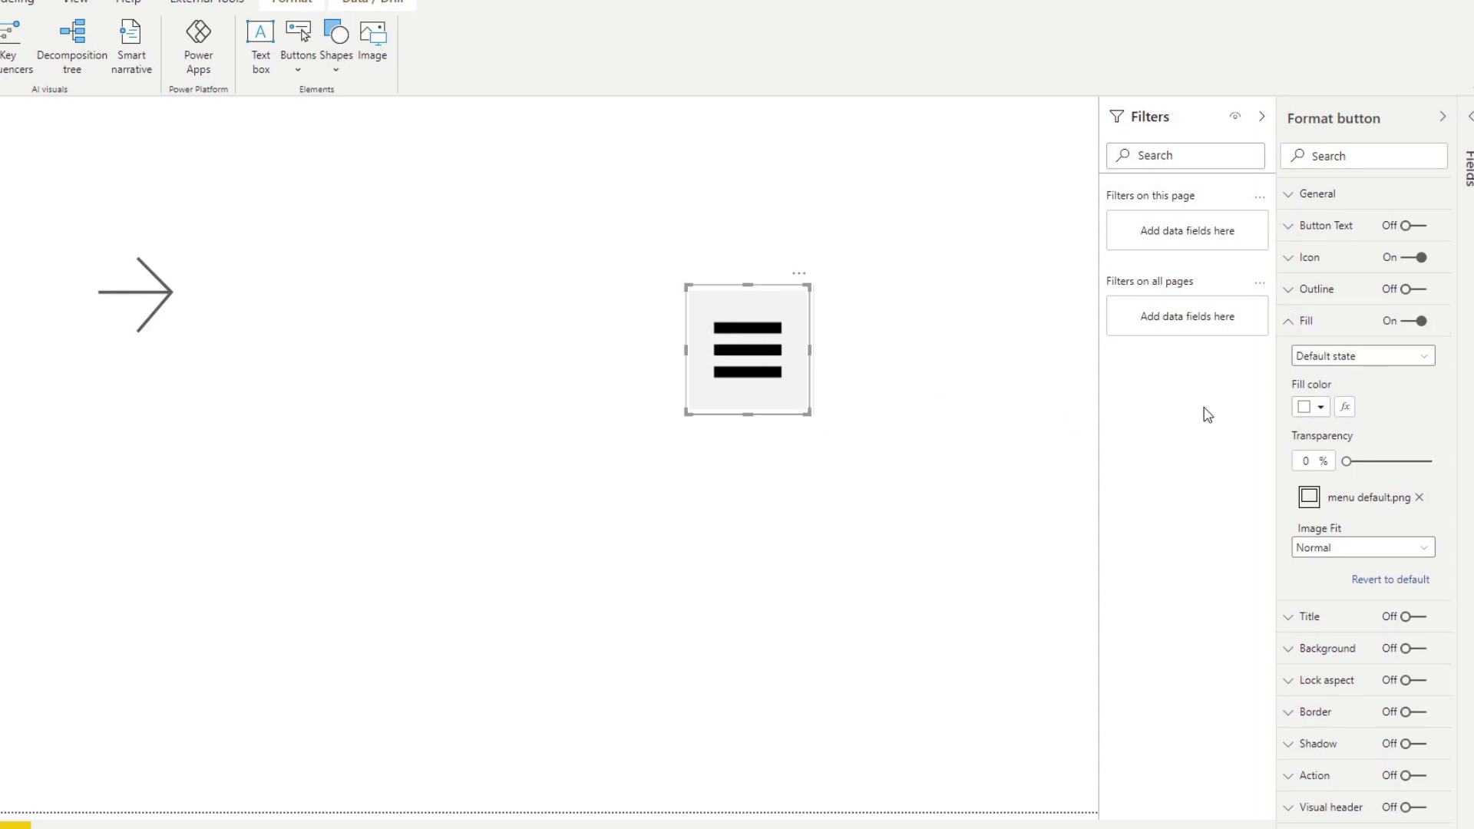
# Step: Replace the On hover fill image with menu hover.png
pyautogui.click(1345, 356)
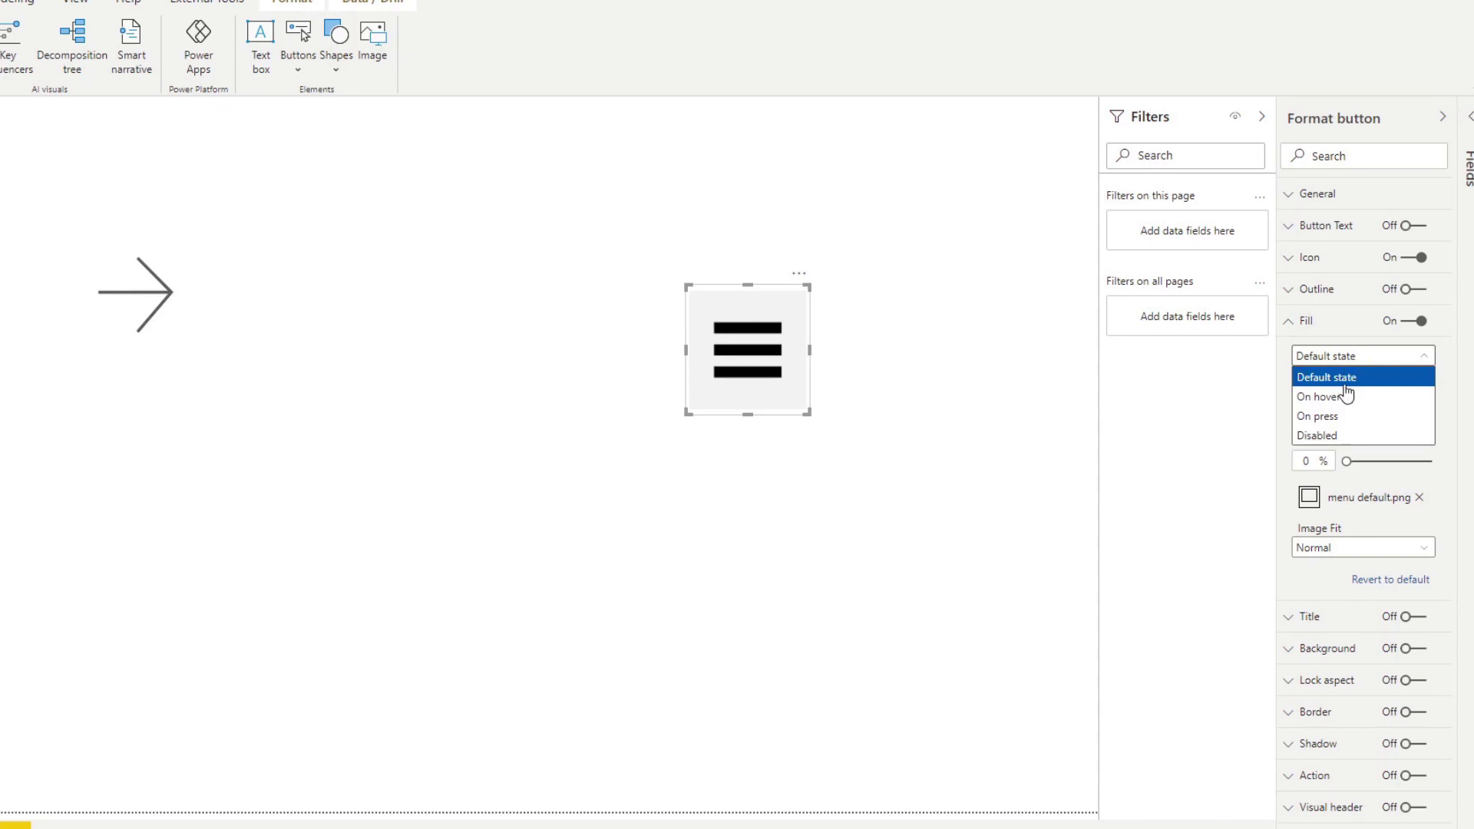
pyautogui.click(1334, 398)
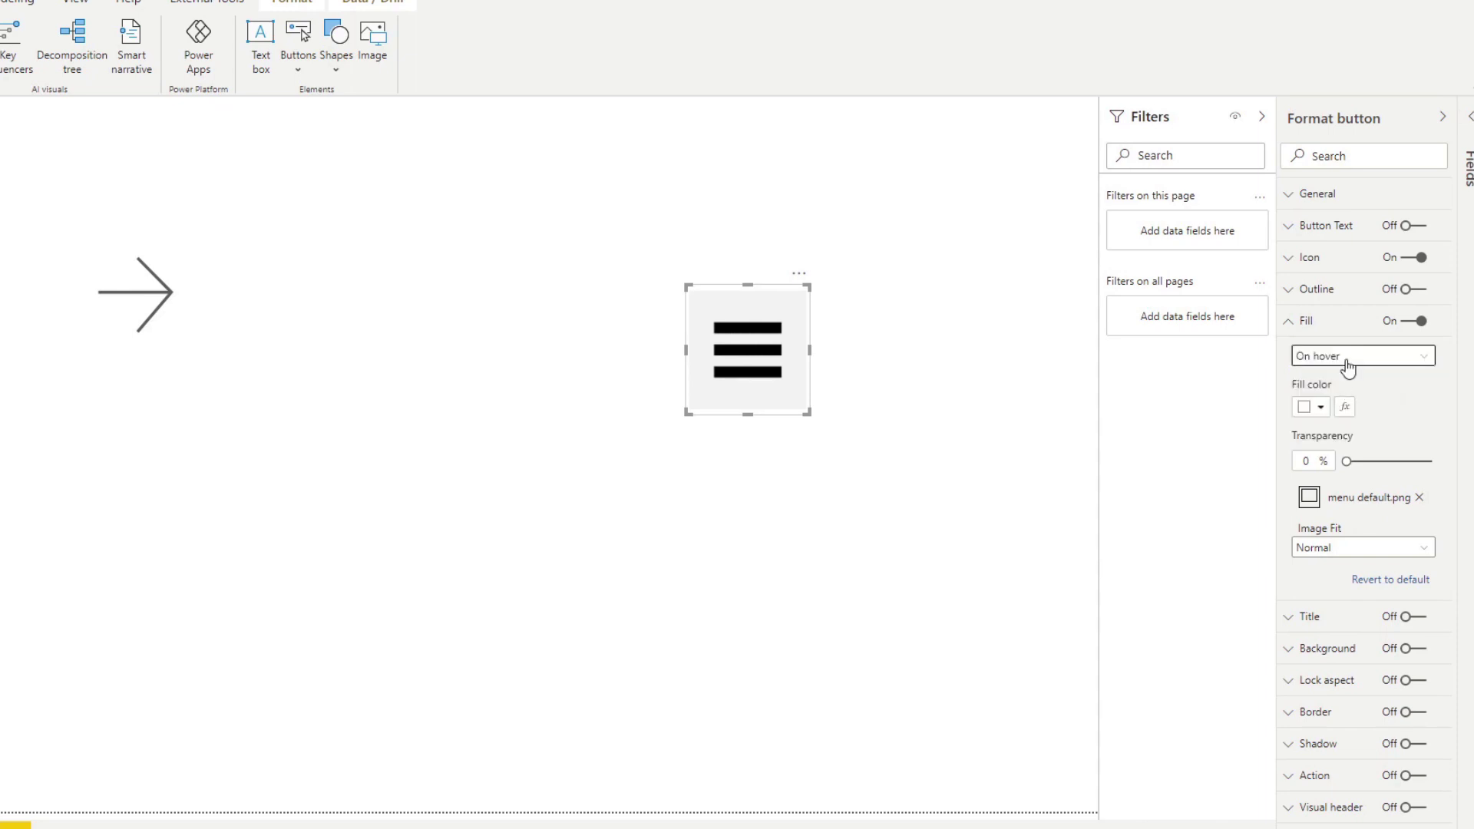
pyautogui.click(1419, 498)
pyautogui.click(1382, 500)
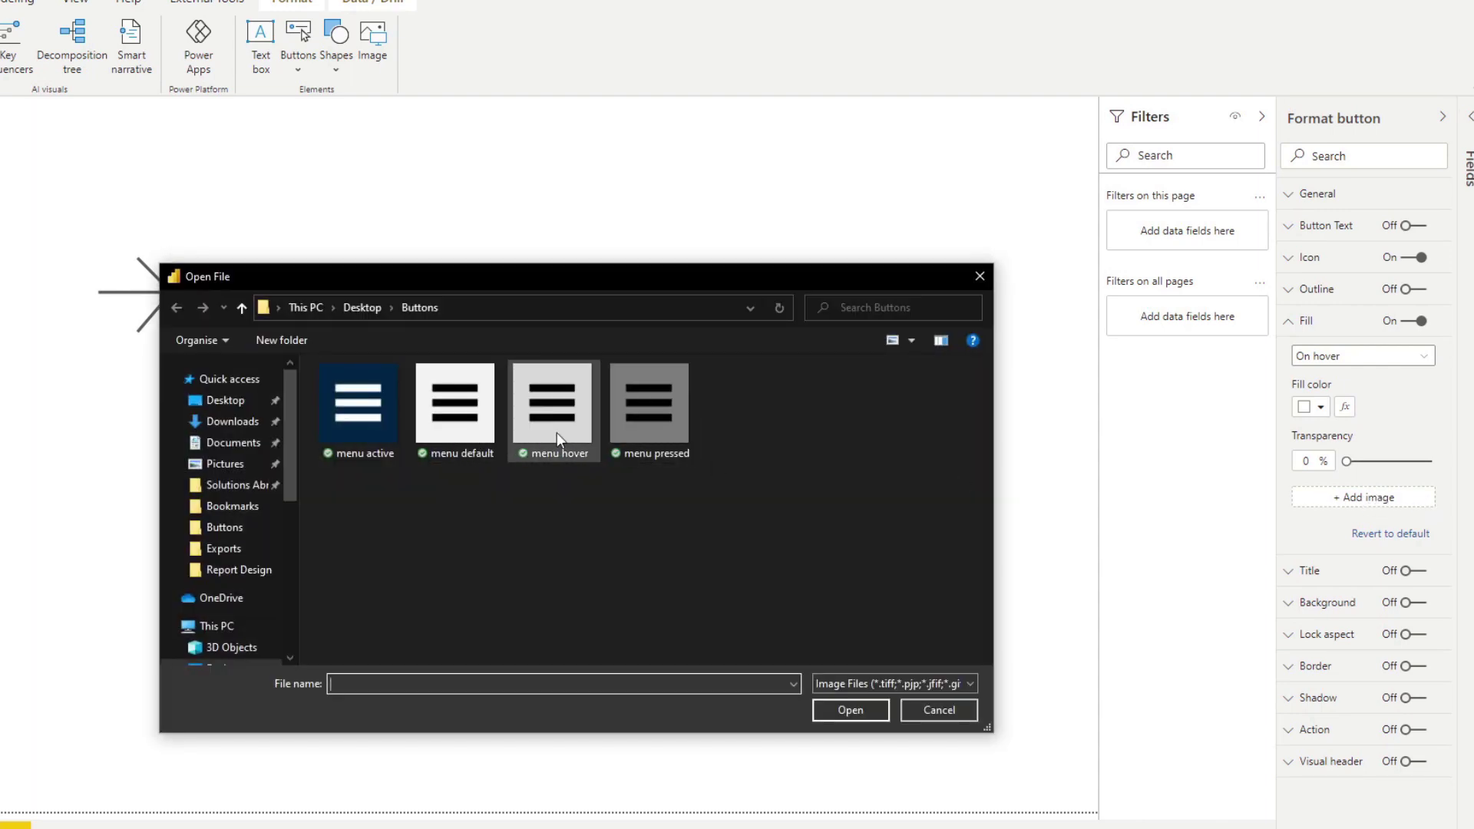
pyautogui.doubleClick(558, 427)
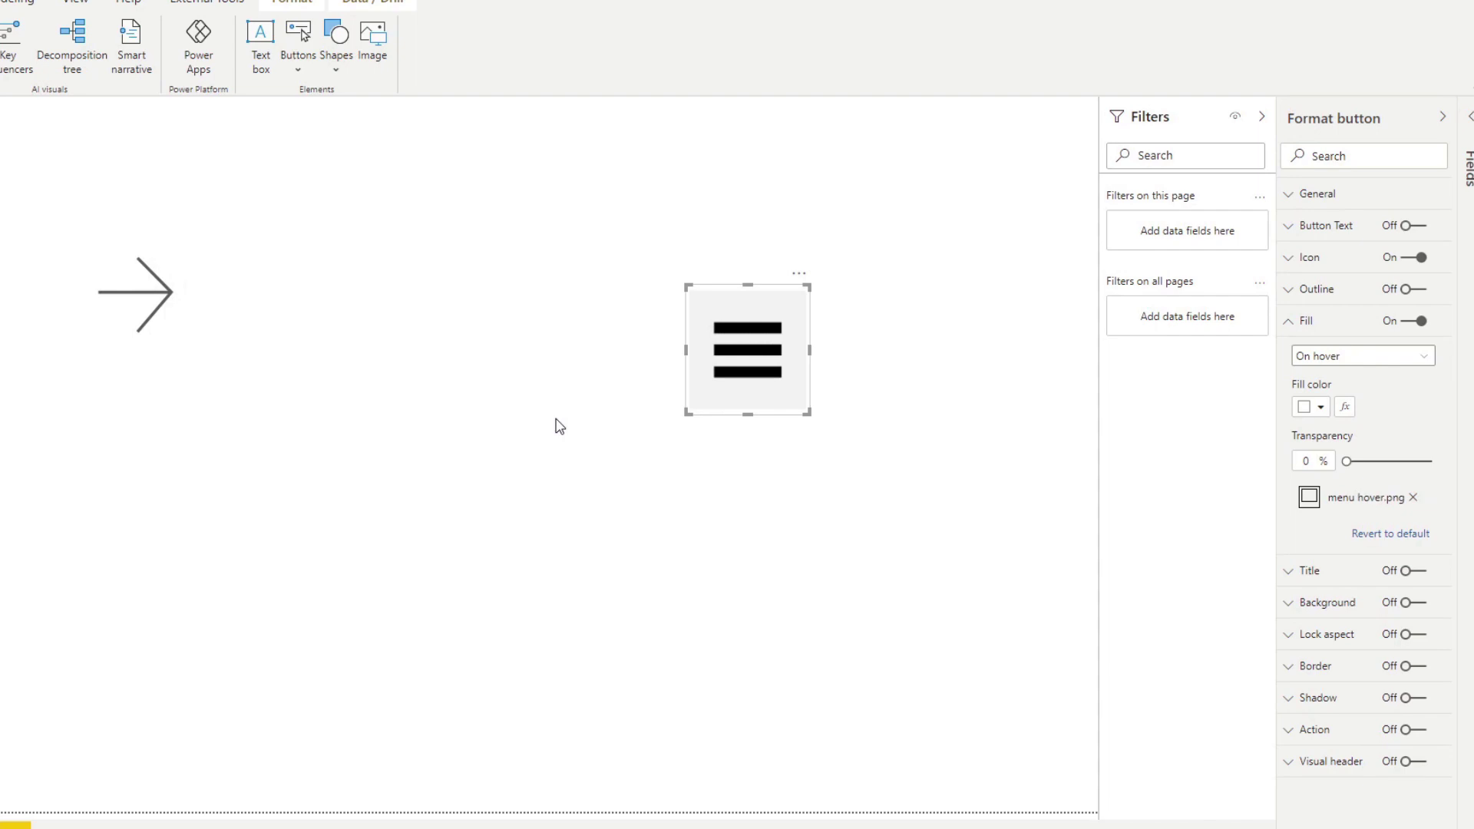
# Step: Replace the On press fill image with menu pressed.png
pyautogui.click(1321, 356)
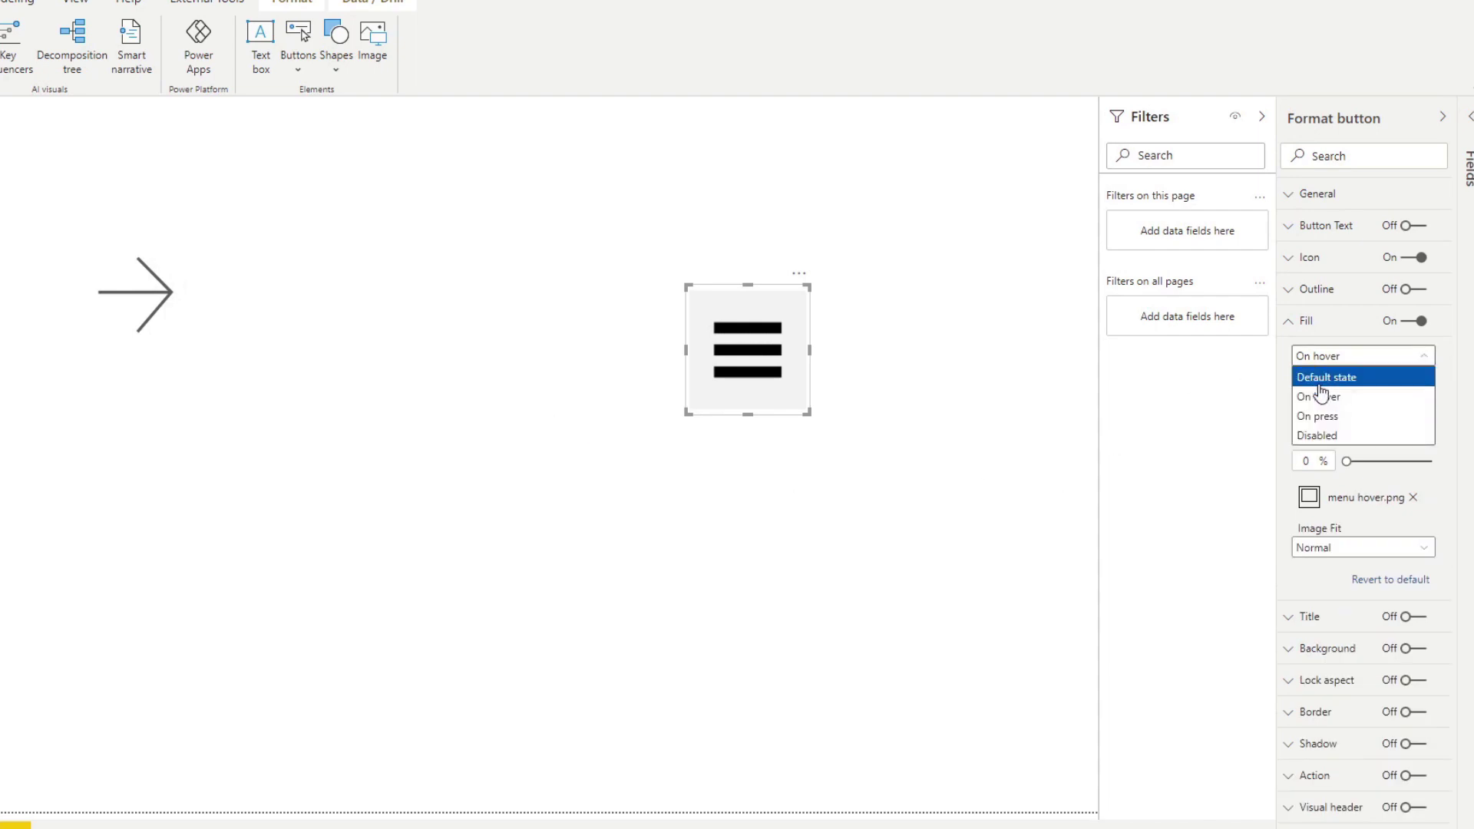
pyautogui.click(1319, 420)
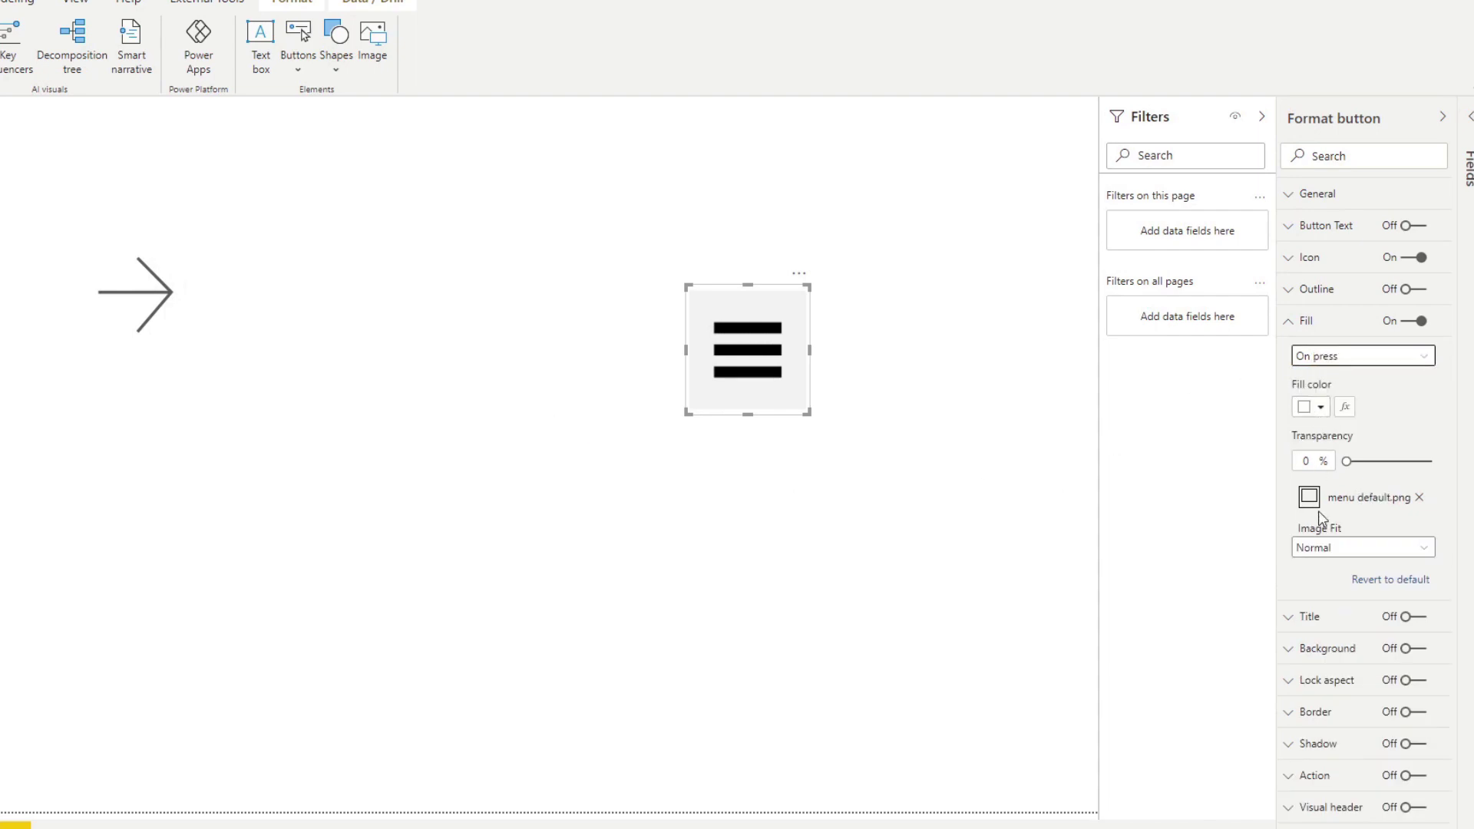
pyautogui.click(1420, 498)
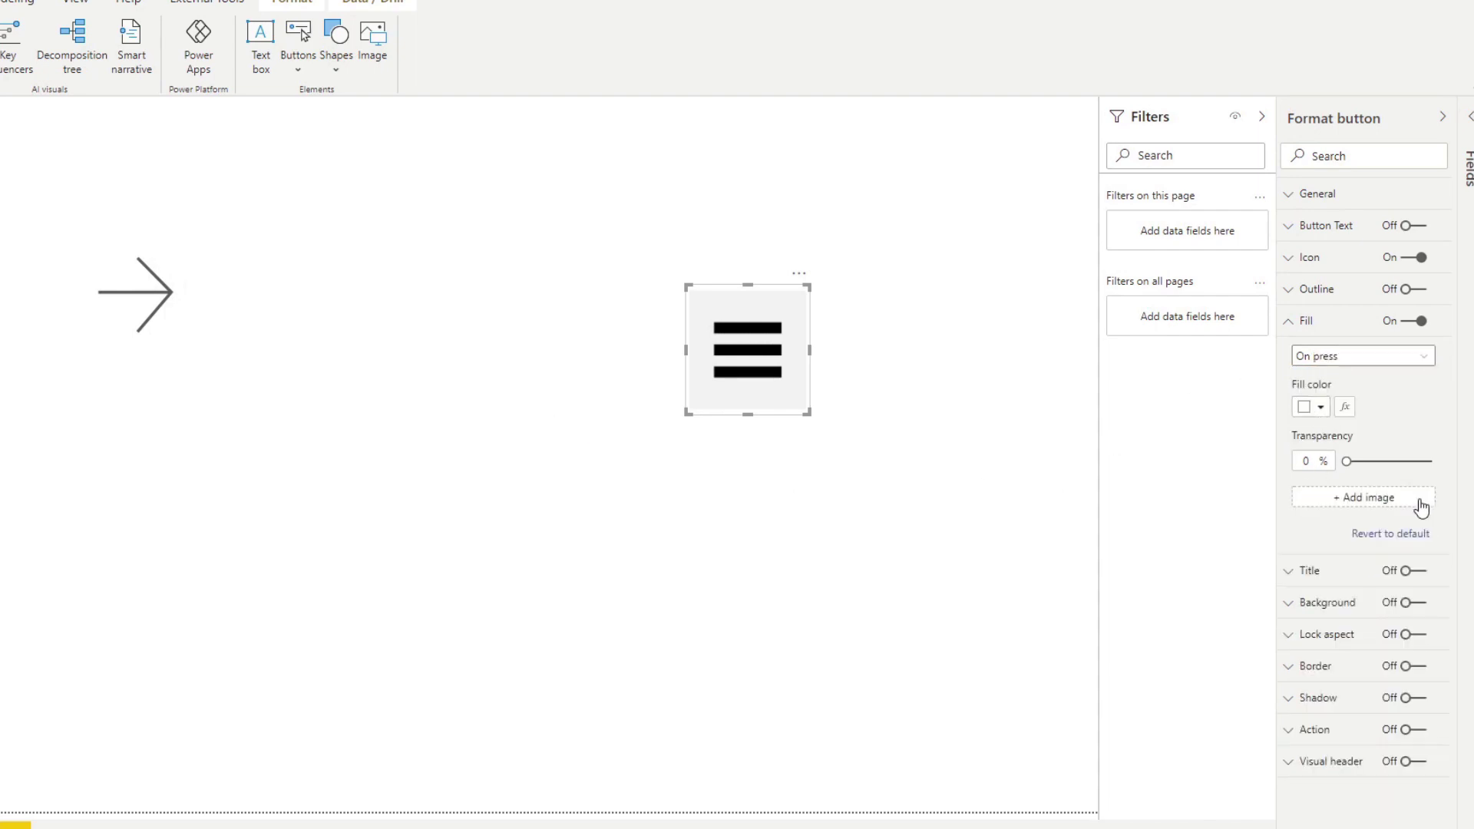
pyautogui.click(1364, 499)
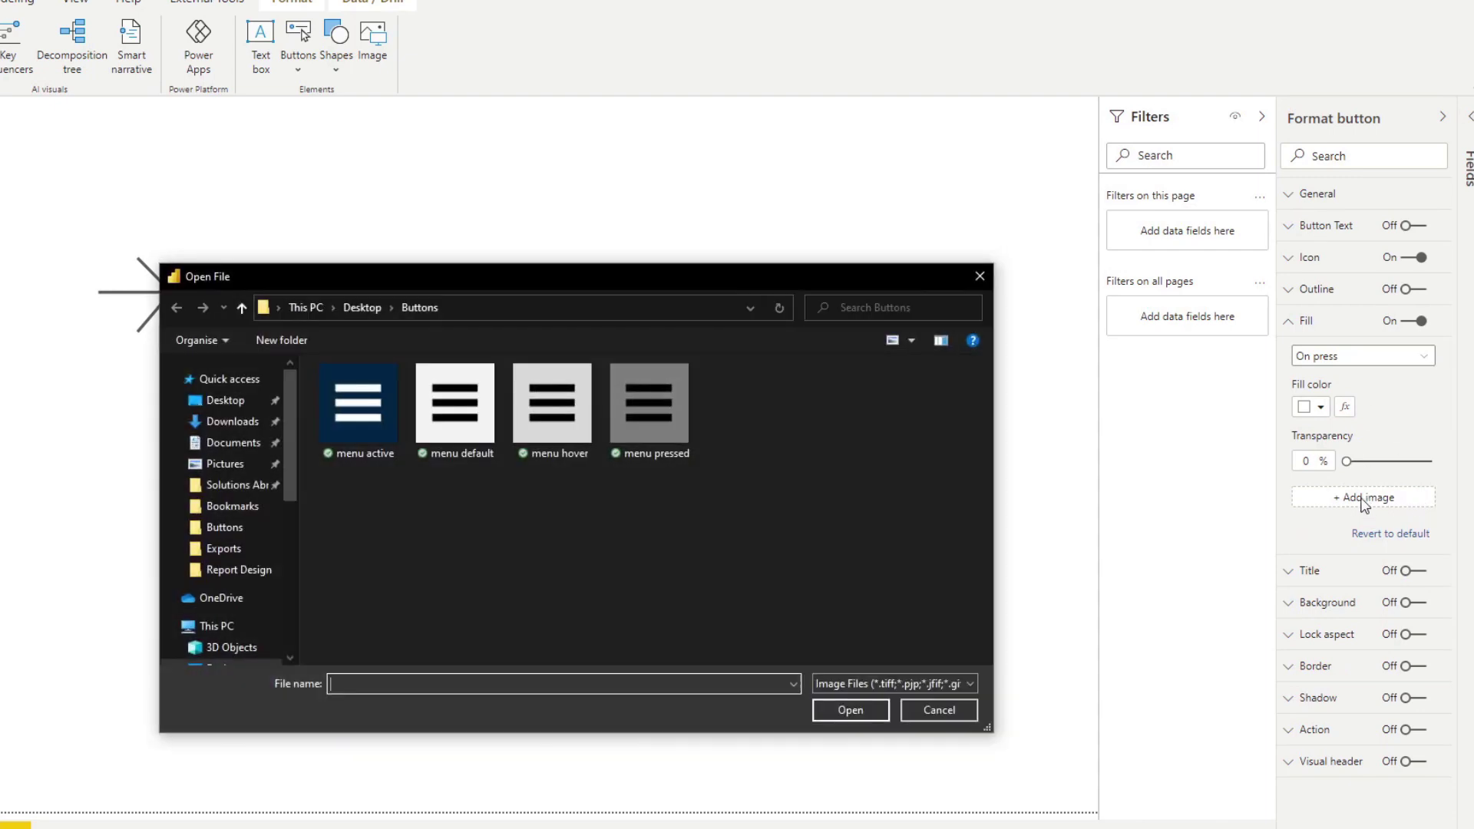
pyautogui.click(653, 420)
pyautogui.doubleClick(653, 417)
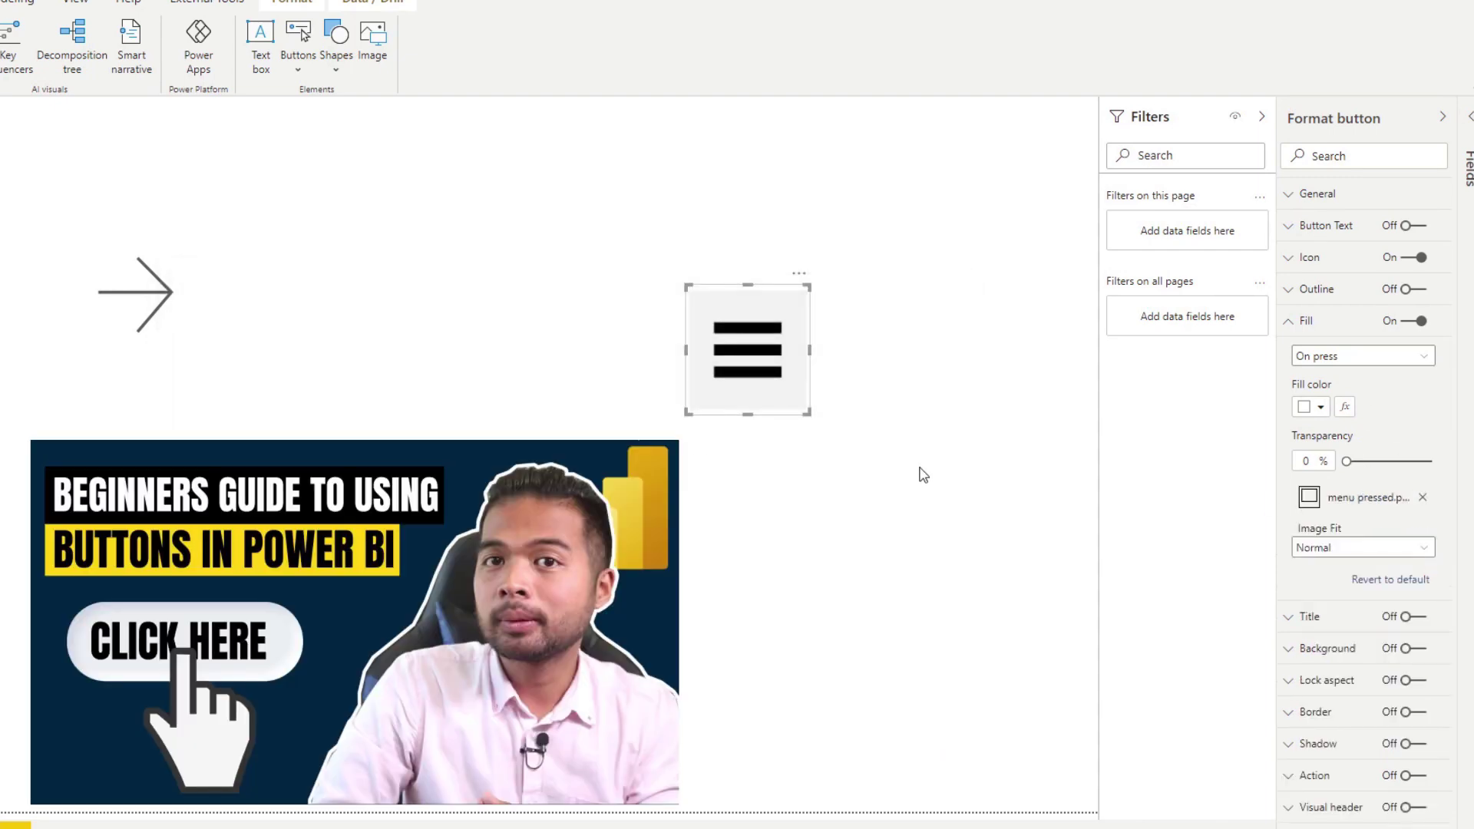
pyautogui.click(923, 474)
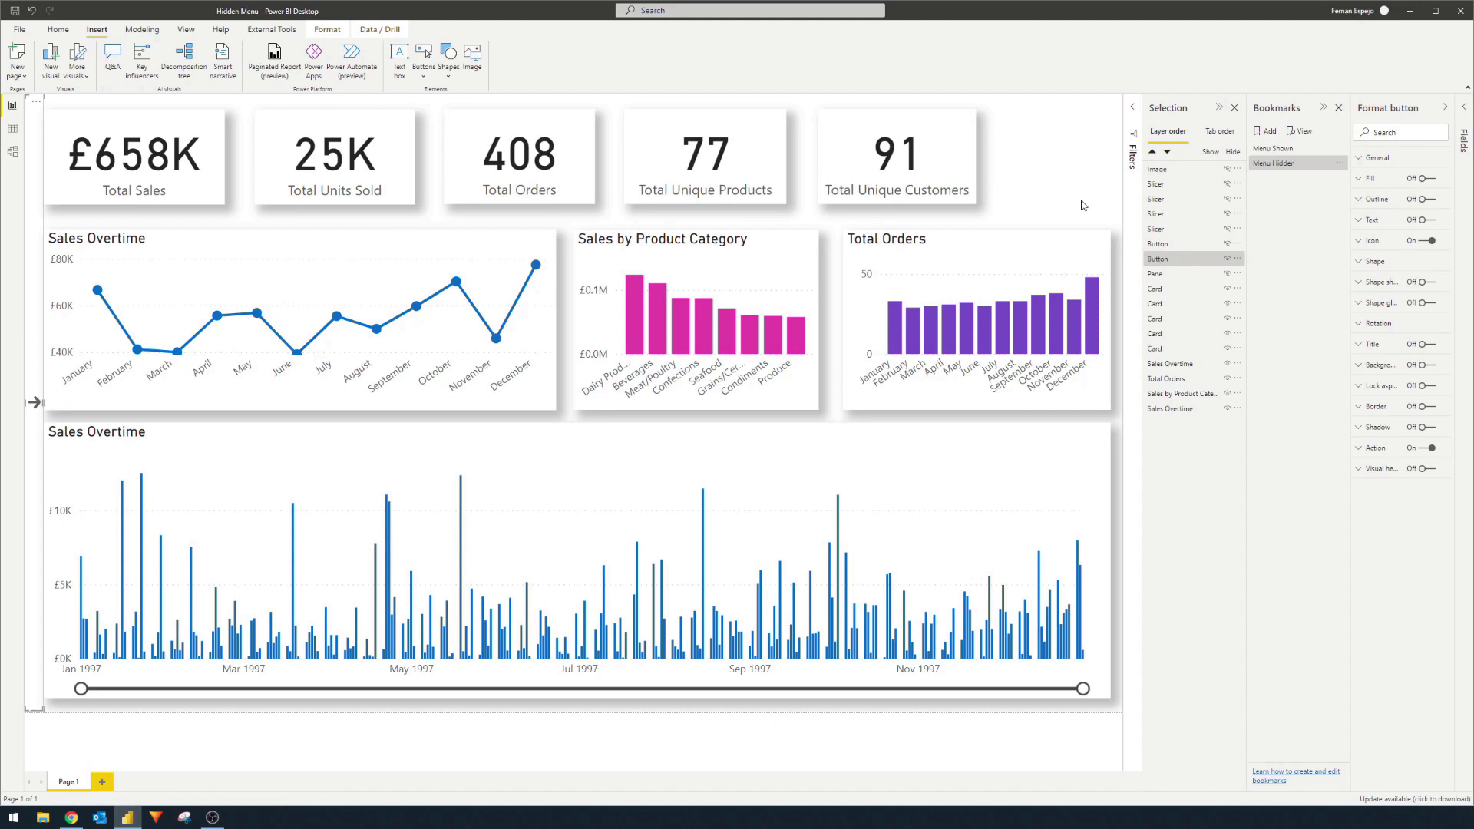
# Step: Reveal the slicer menu and set the full-page Pane shape's action to the Menu Shown bookmark
pyautogui.click(36, 409)
pyautogui.click(818, 197)
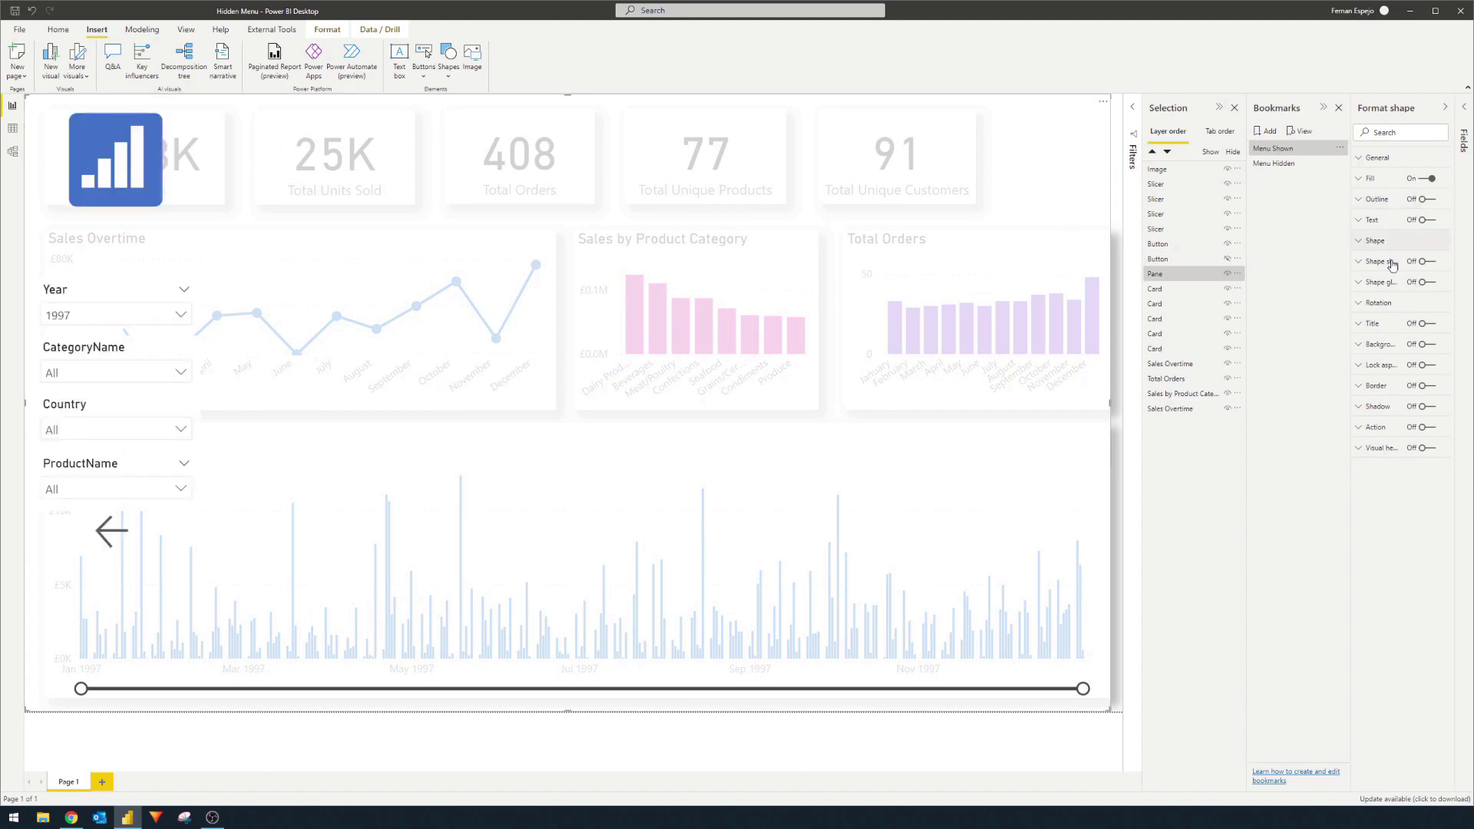
pyautogui.click(1425, 427)
pyautogui.click(1382, 462)
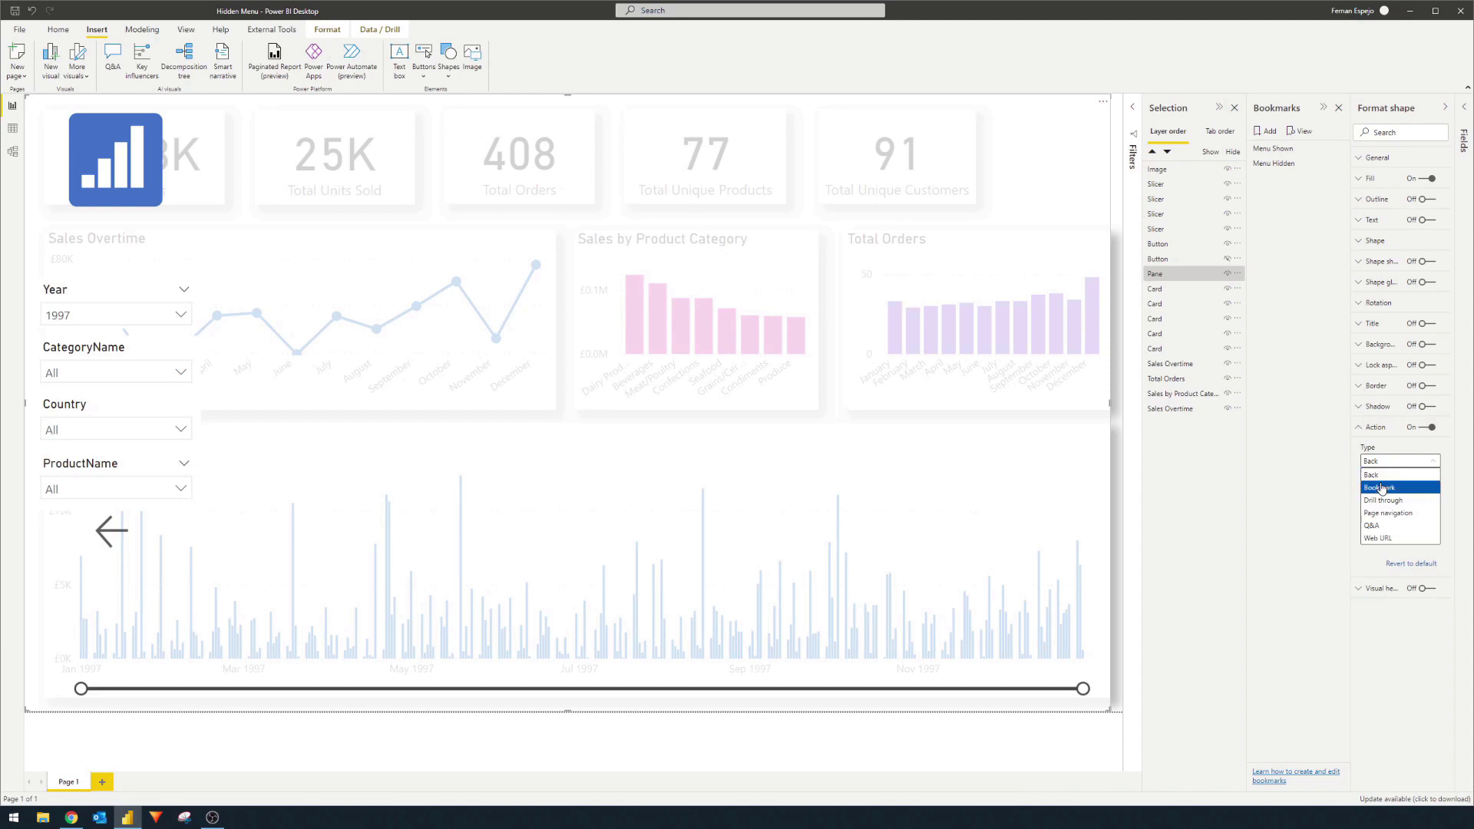
pyautogui.click(1382, 488)
pyautogui.click(1394, 496)
pyautogui.click(1399, 527)
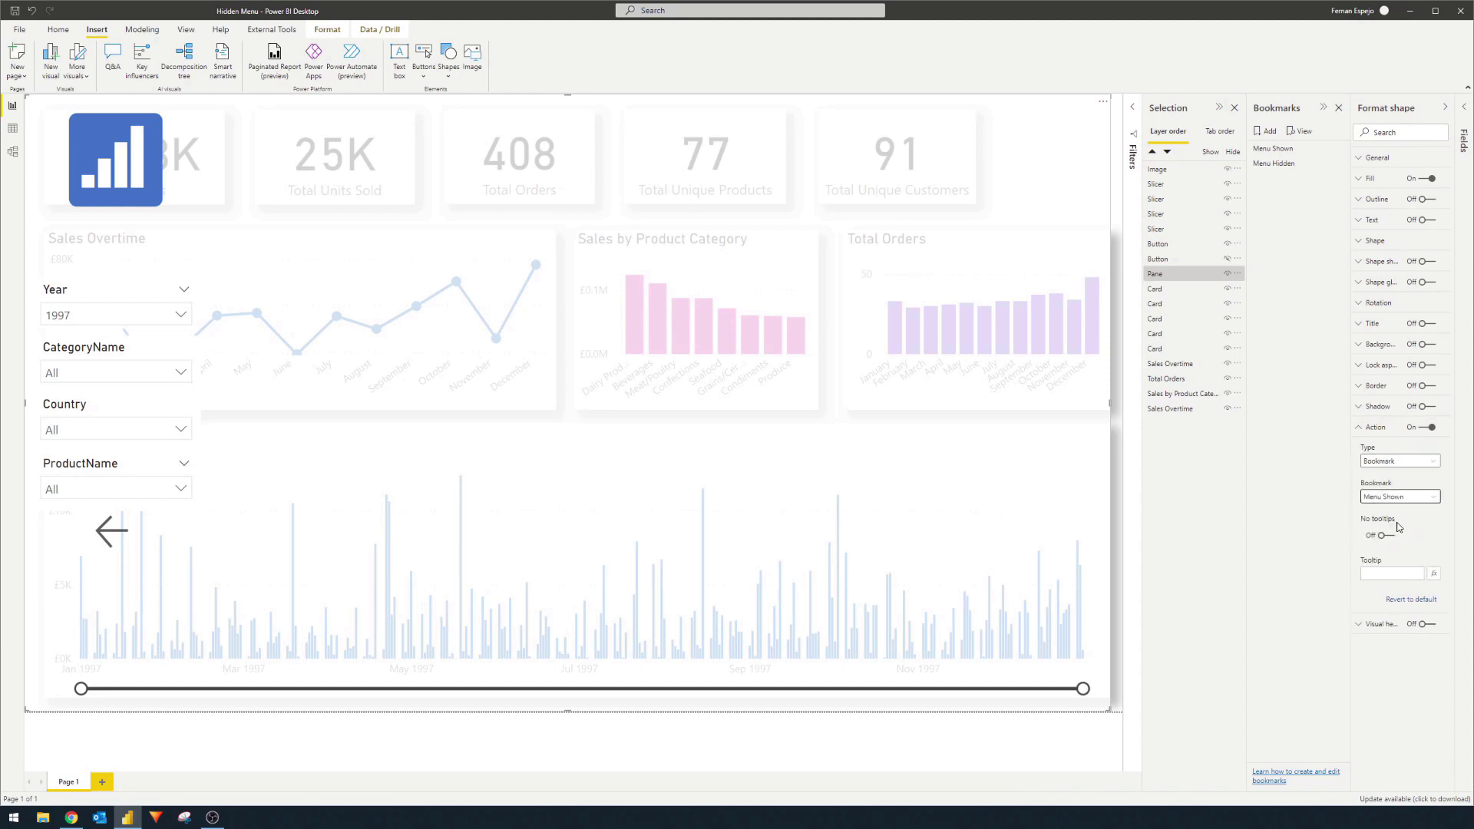
pyautogui.click(1119, 136)
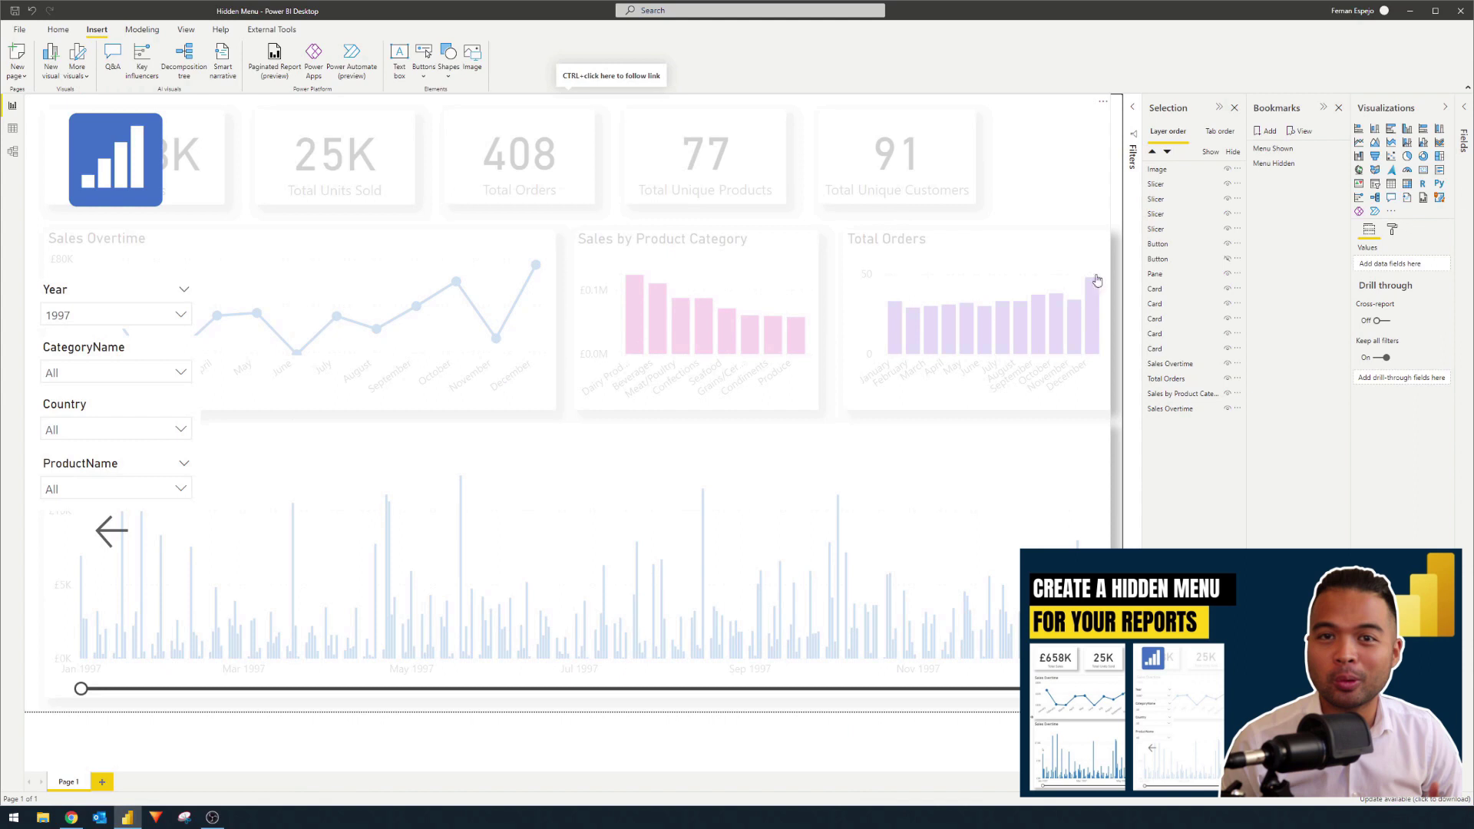
# Step: Point the Anomaly Scan and Key Insights tabs to their own pages, then open Health Check
pyautogui.click(1280, 148)
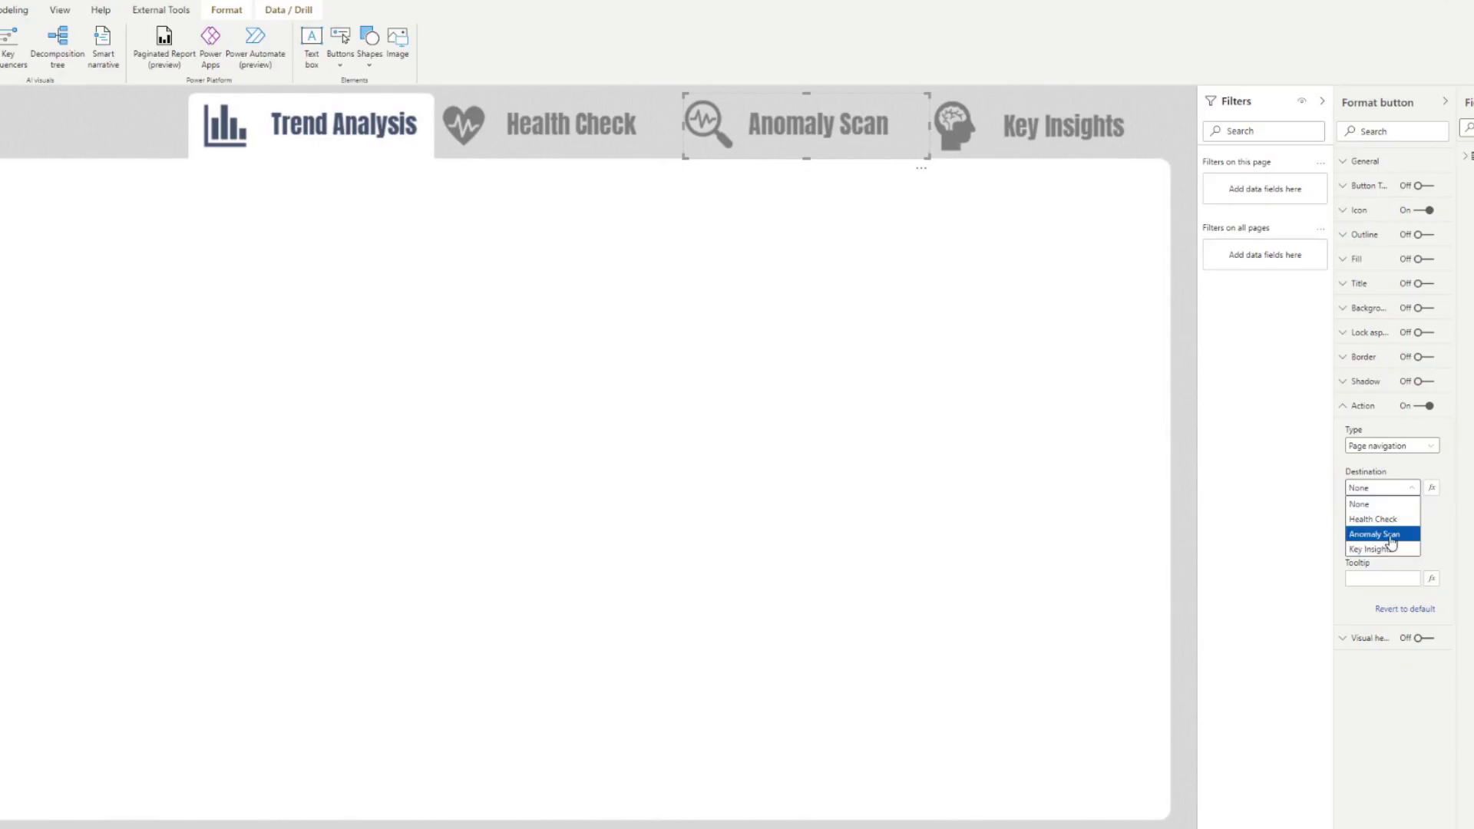
pyautogui.click(1395, 535)
pyautogui.click(1054, 152)
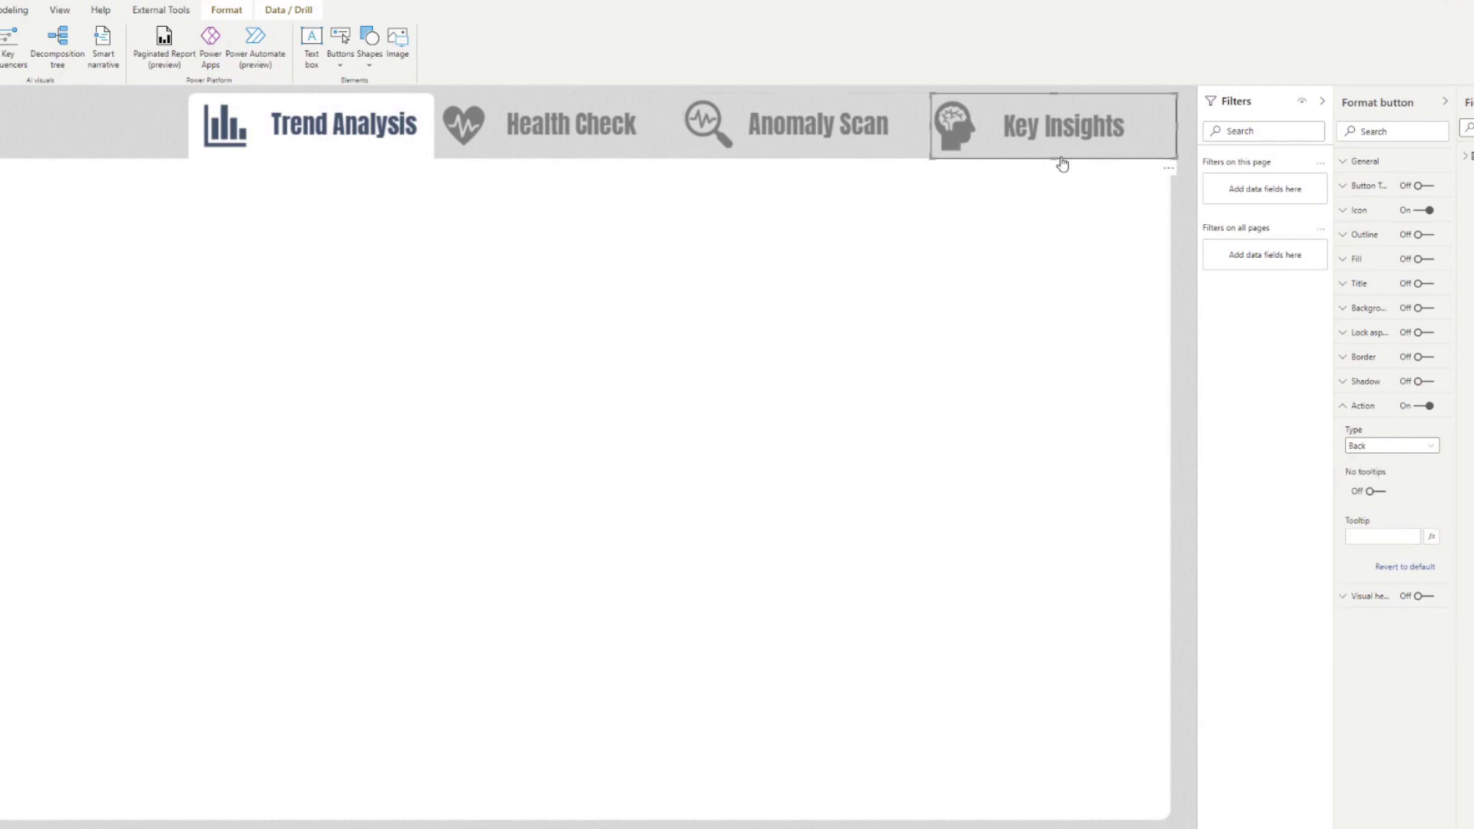
pyautogui.click(1378, 446)
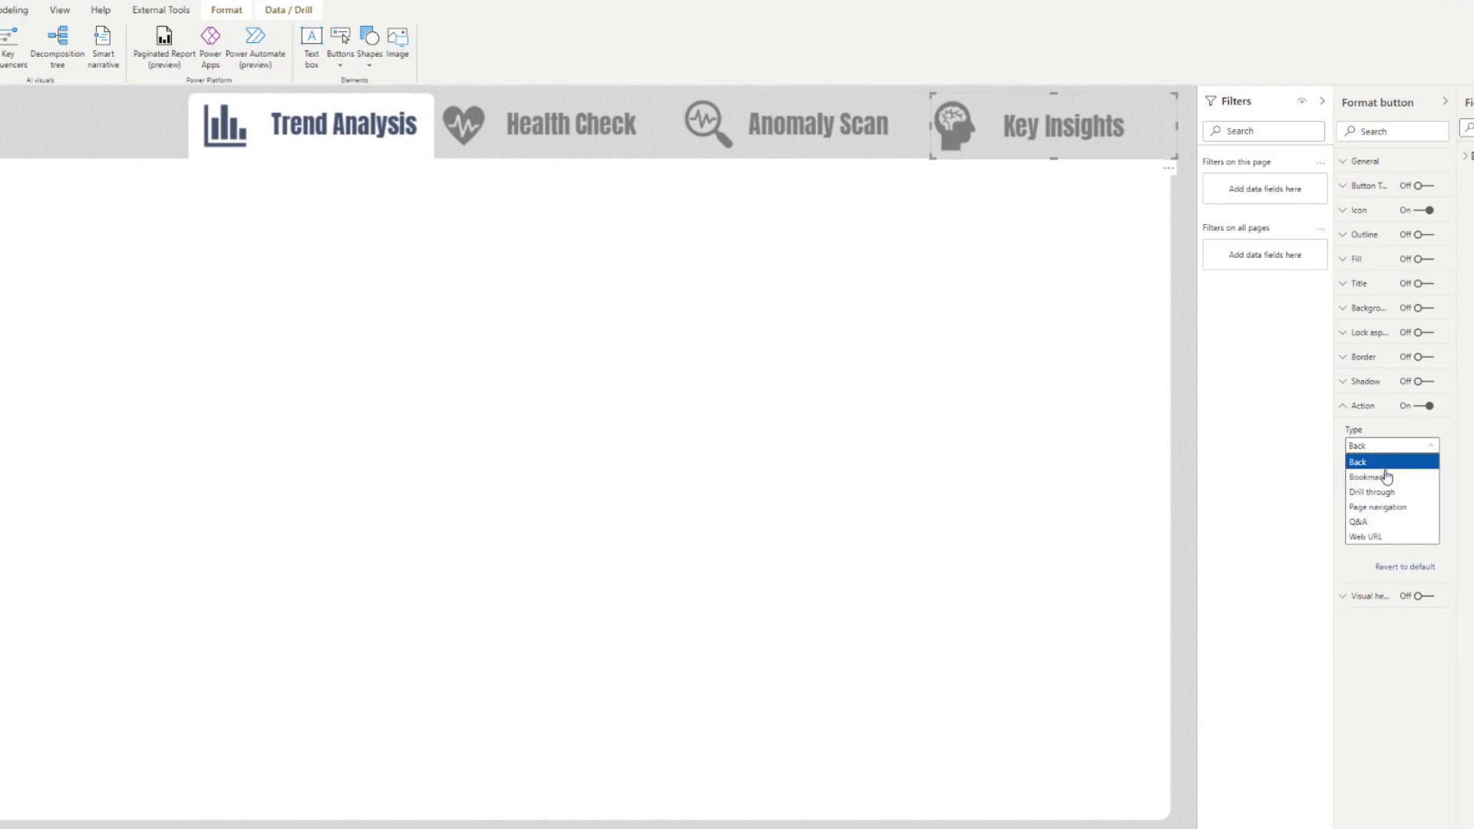
pyautogui.click(1392, 508)
pyautogui.click(1395, 488)
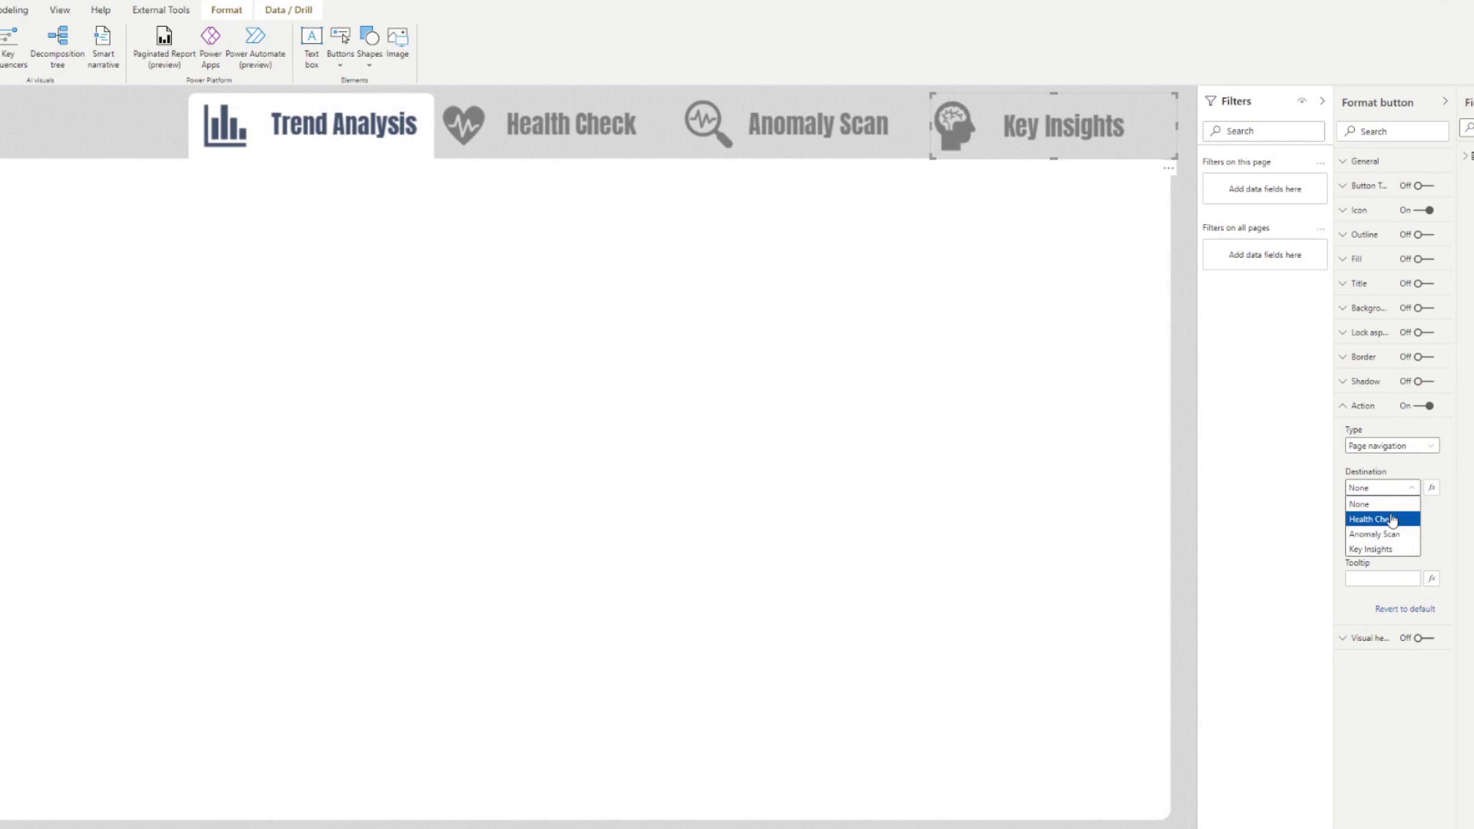
pyautogui.click(1393, 549)
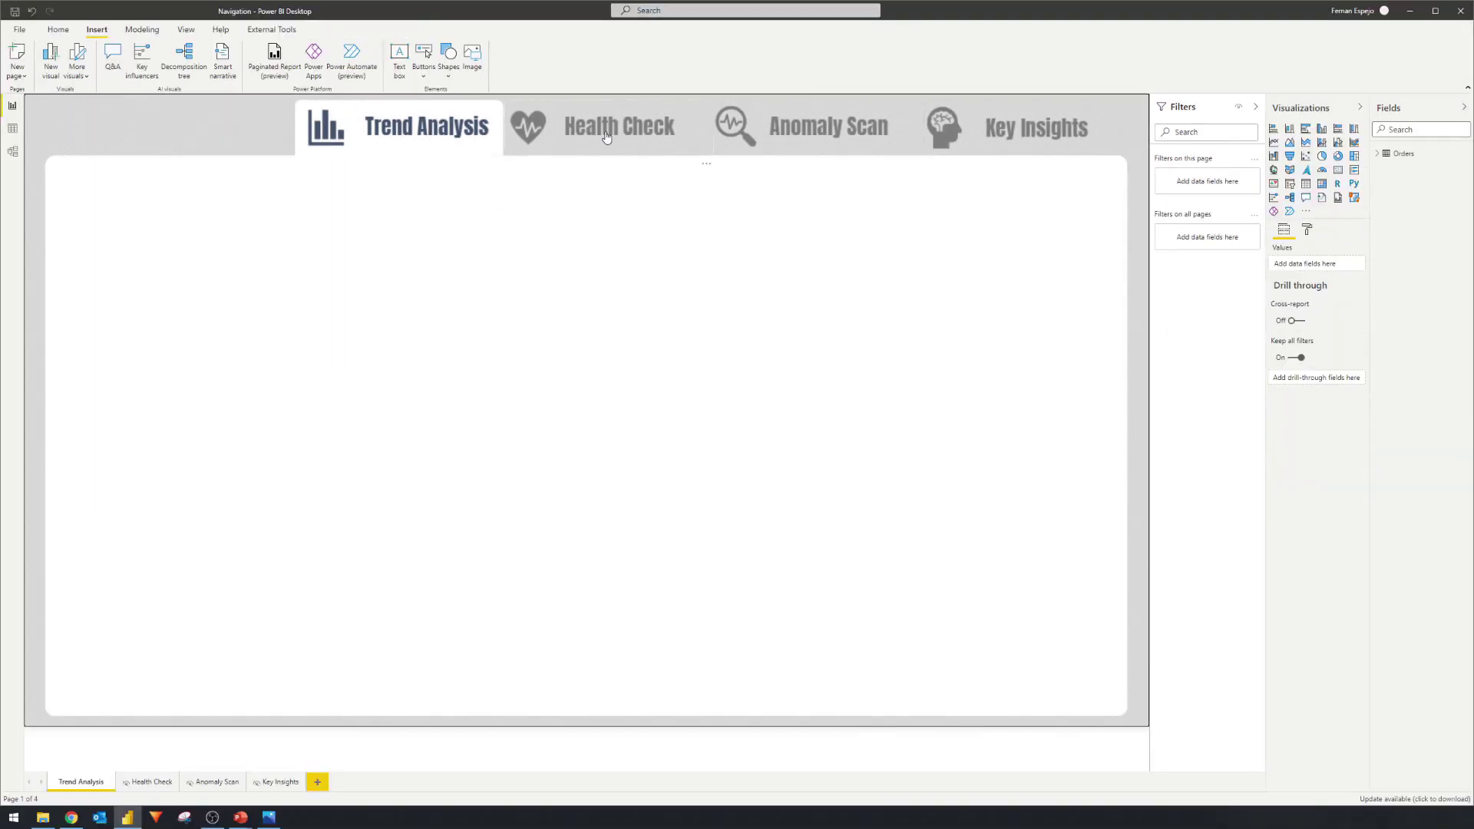
pyautogui.keyDown('ctrl'); pyautogui.click(632, 129); pyautogui.keyUp('ctrl')
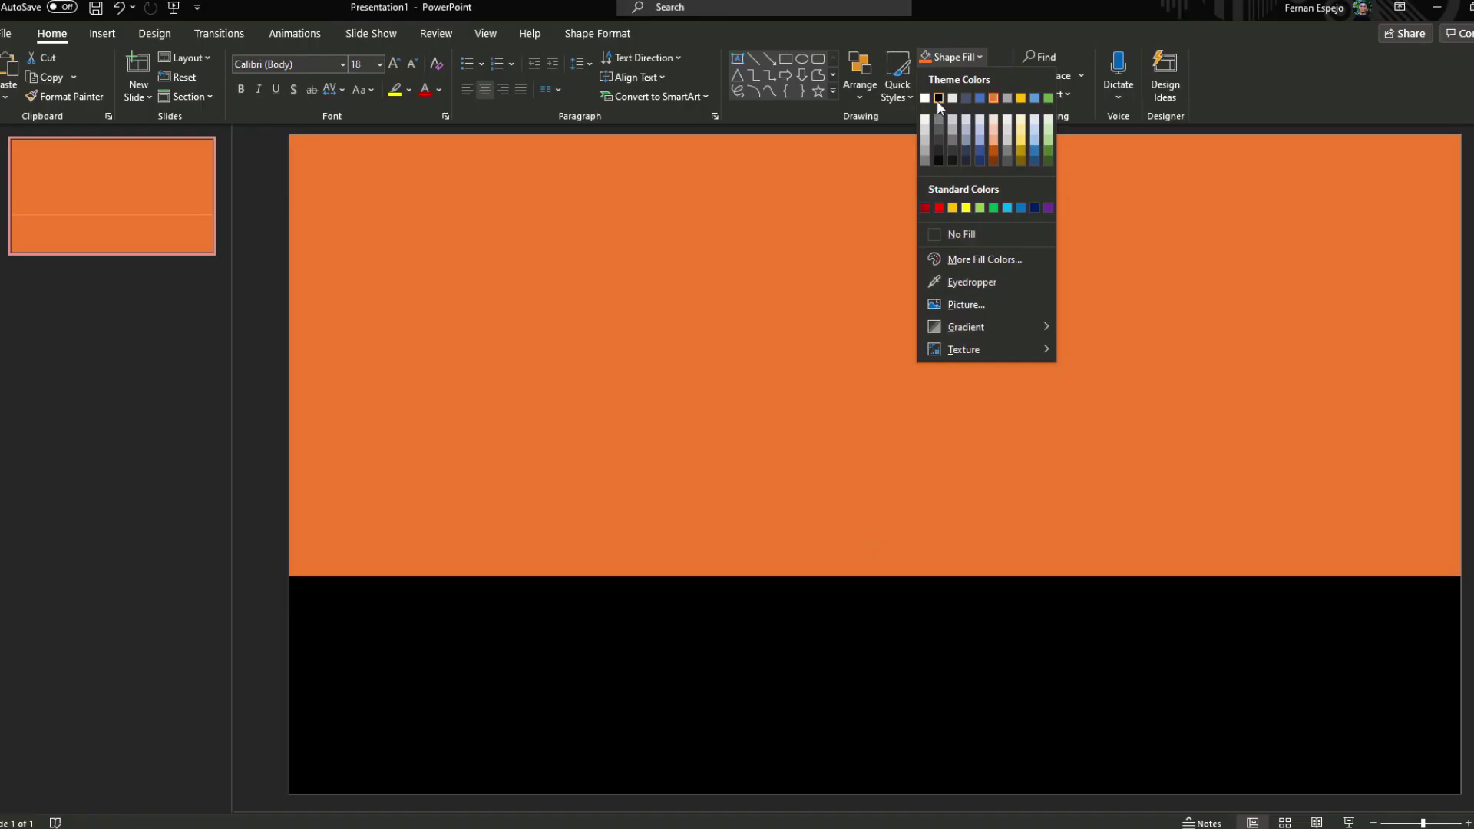
# Step: Fill the lower rectangle blue-grey and draw a tall rounded rectangle down the left side
pyautogui.click(961, 101)
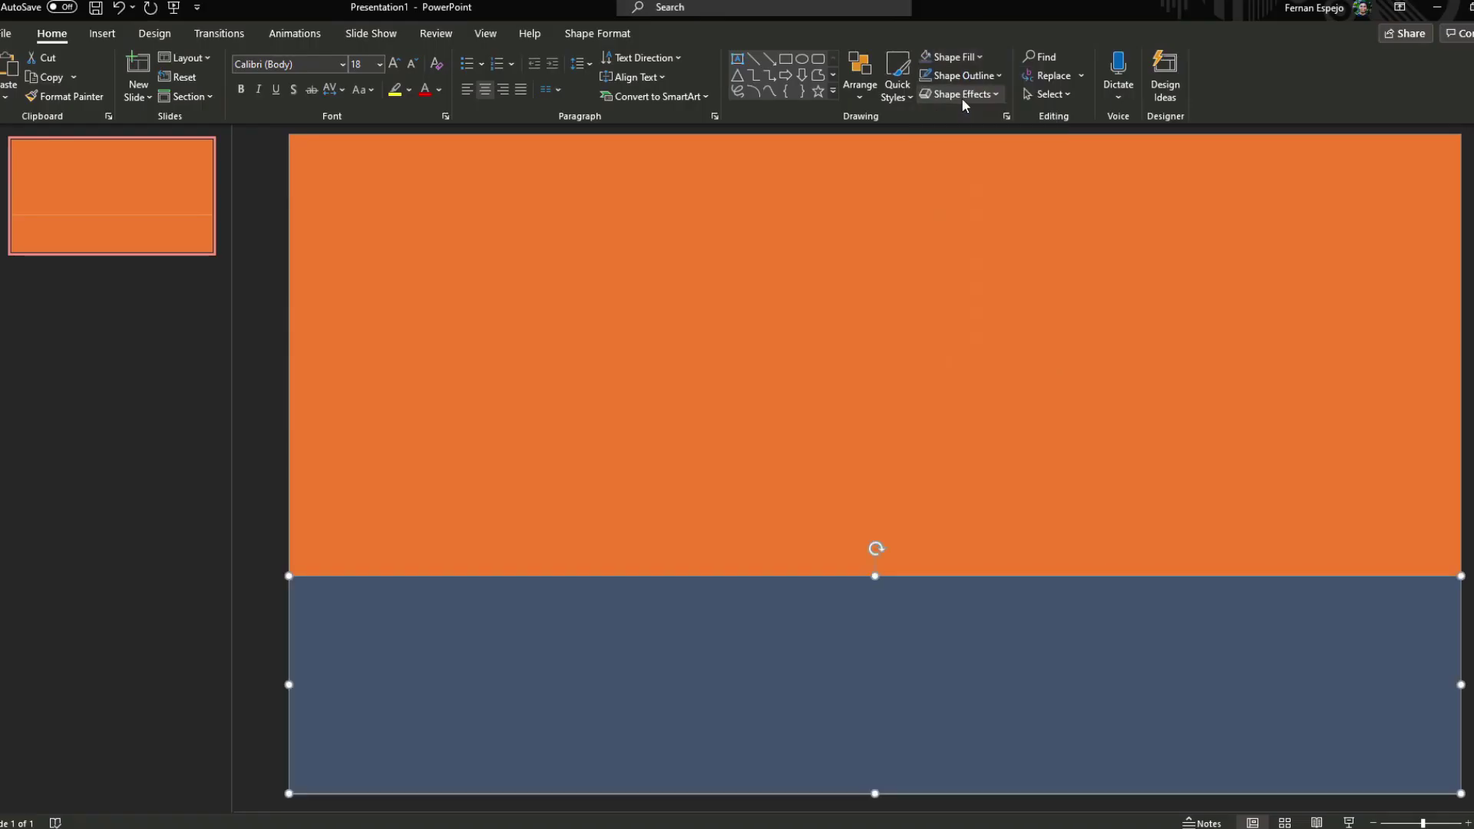
pyautogui.click(817, 58)
pyautogui.moveTo(318, 166); pyautogui.dragTo(479, 786)
pyautogui.moveTo(310, 160); pyautogui.dragTo(311, 160)
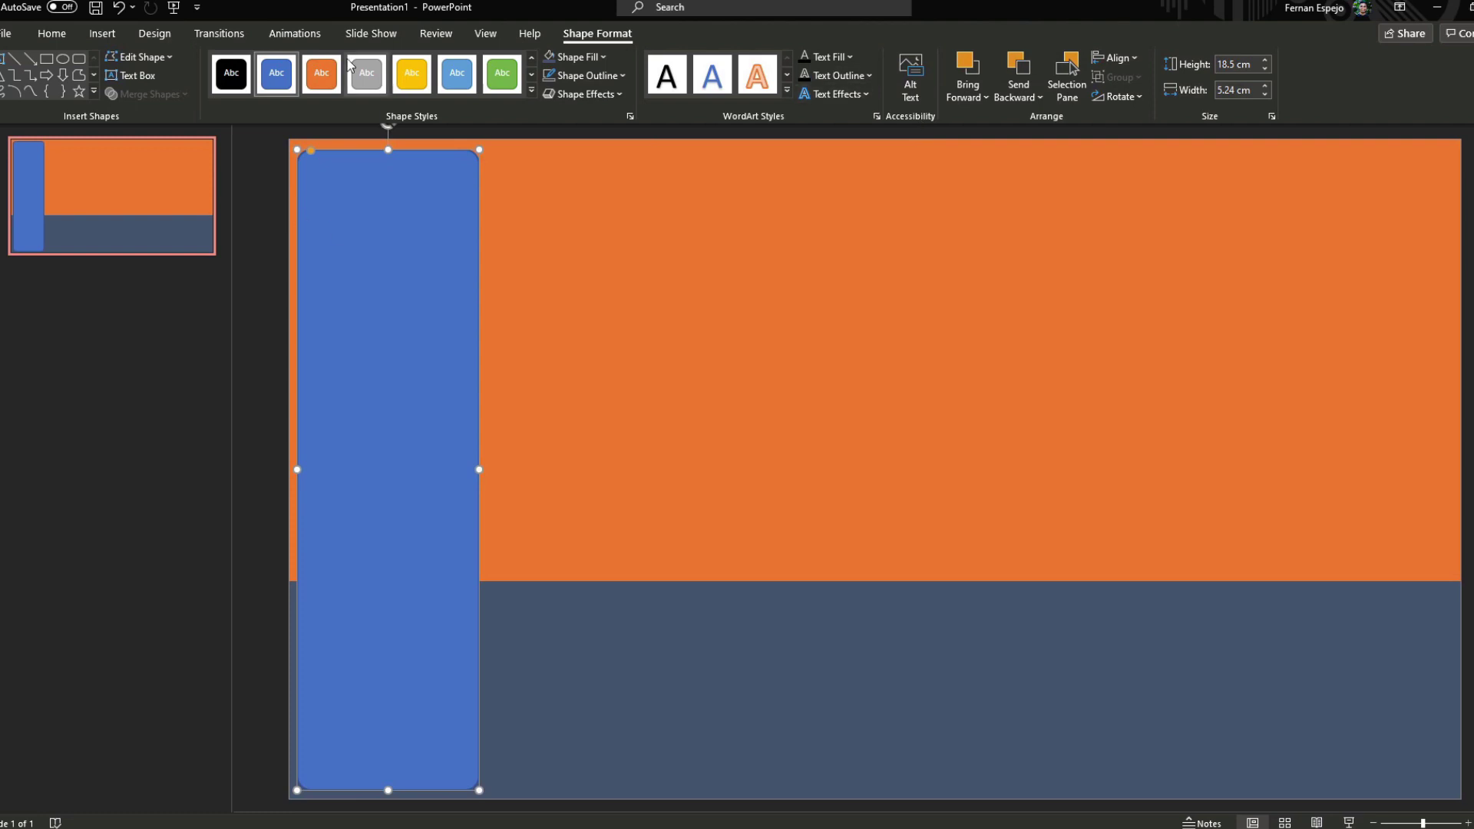
# Step: Fill the left rounded panel white and remove its outline
pyautogui.click(578, 57)
pyautogui.click(549, 98)
pyautogui.click(582, 76)
pyautogui.click(608, 94)
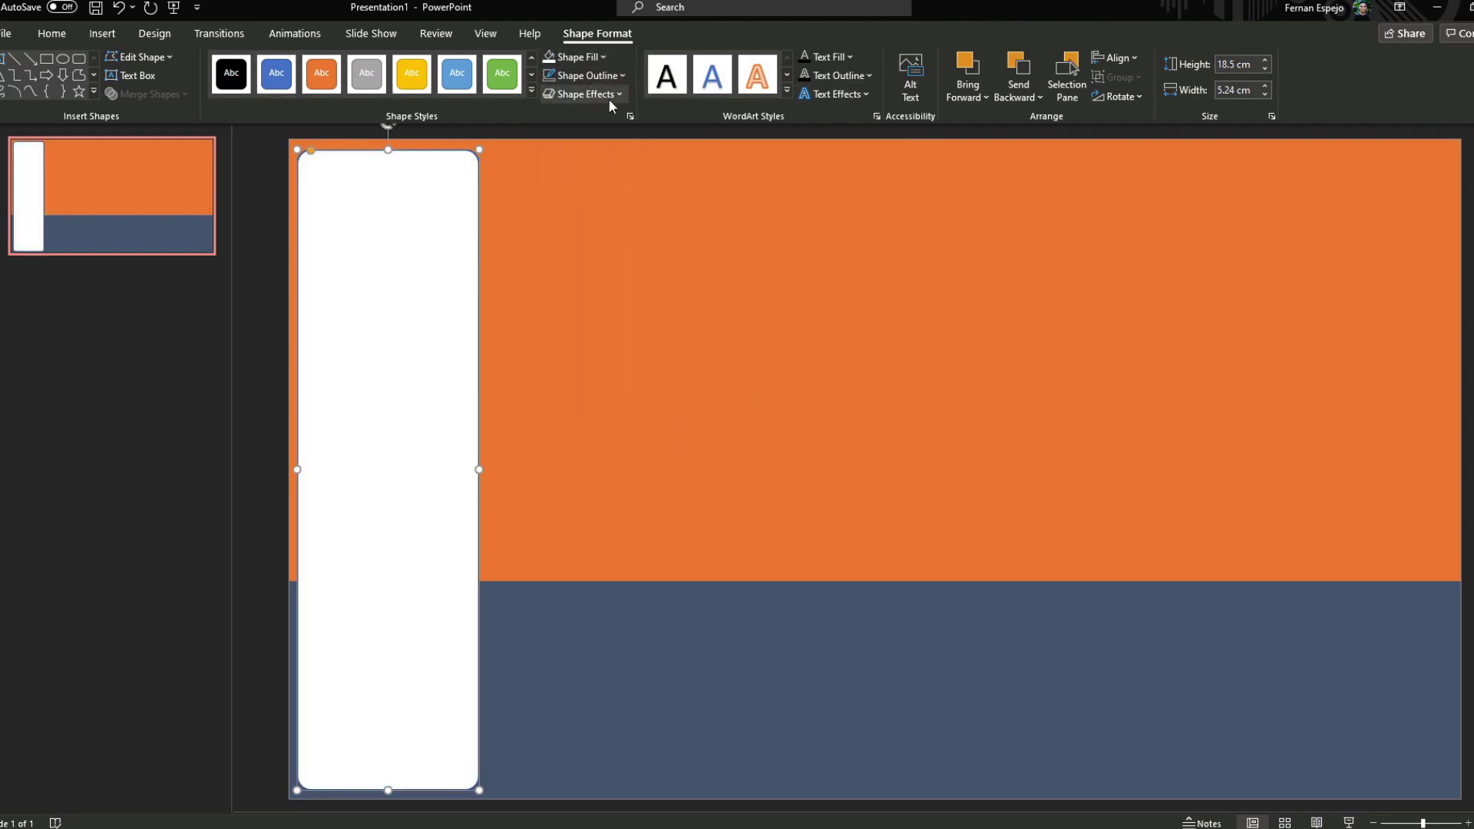
pyautogui.click(375, 381)
pyautogui.click(582, 76)
pyautogui.click(572, 251)
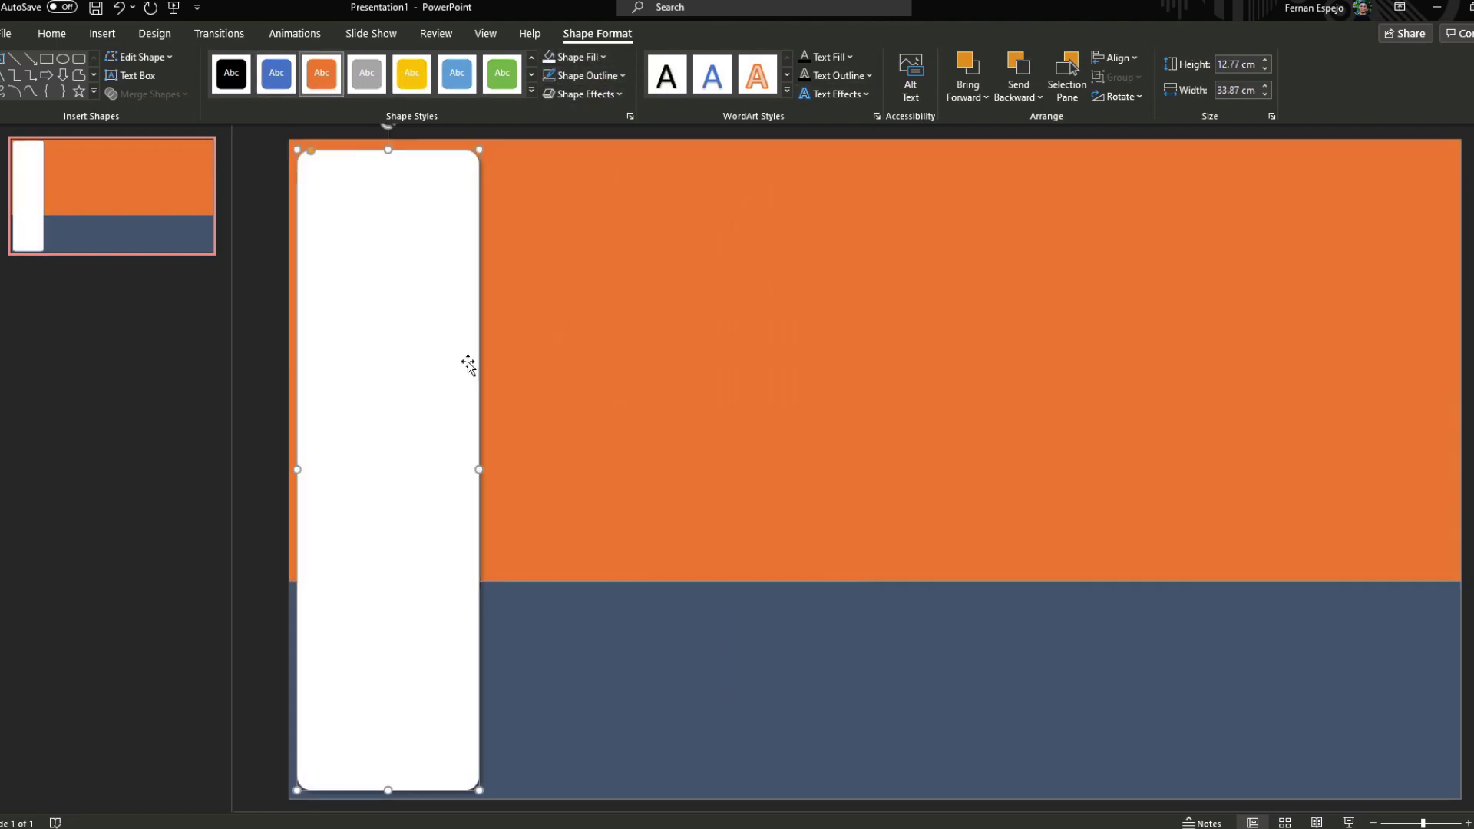
# Step: Duplicate the panel into a wide top bar and a large main-area panel below it
pyautogui.moveTo(448, 454); pyautogui.dragTo(565, 400)
pyautogui.moveTo(670, 785); pyautogui.dragTo(1447, 242)
pyautogui.moveTo(835, 214); pyautogui.dragTo(862, 289)
pyautogui.moveTo(967, 339); pyautogui.dragTo(973, 787)
pyautogui.moveTo(531, 251); pyautogui.dragTo(505, 277)
pyautogui.press('Escape')
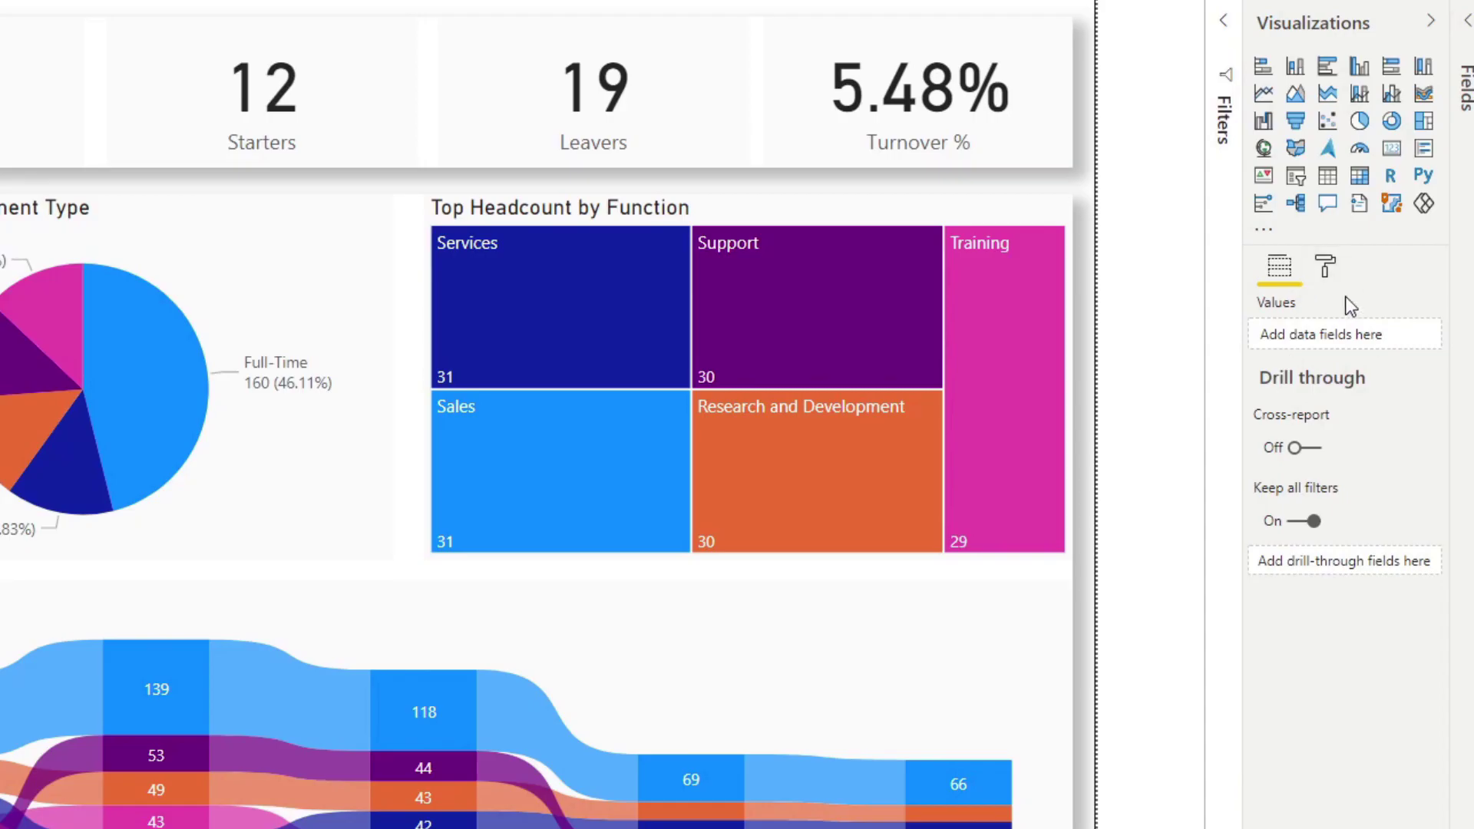
# Step: Load the Page Background image file as the page background, fully opaque at 0% transparency
pyautogui.click(1326, 267)
pyautogui.click(1327, 435)
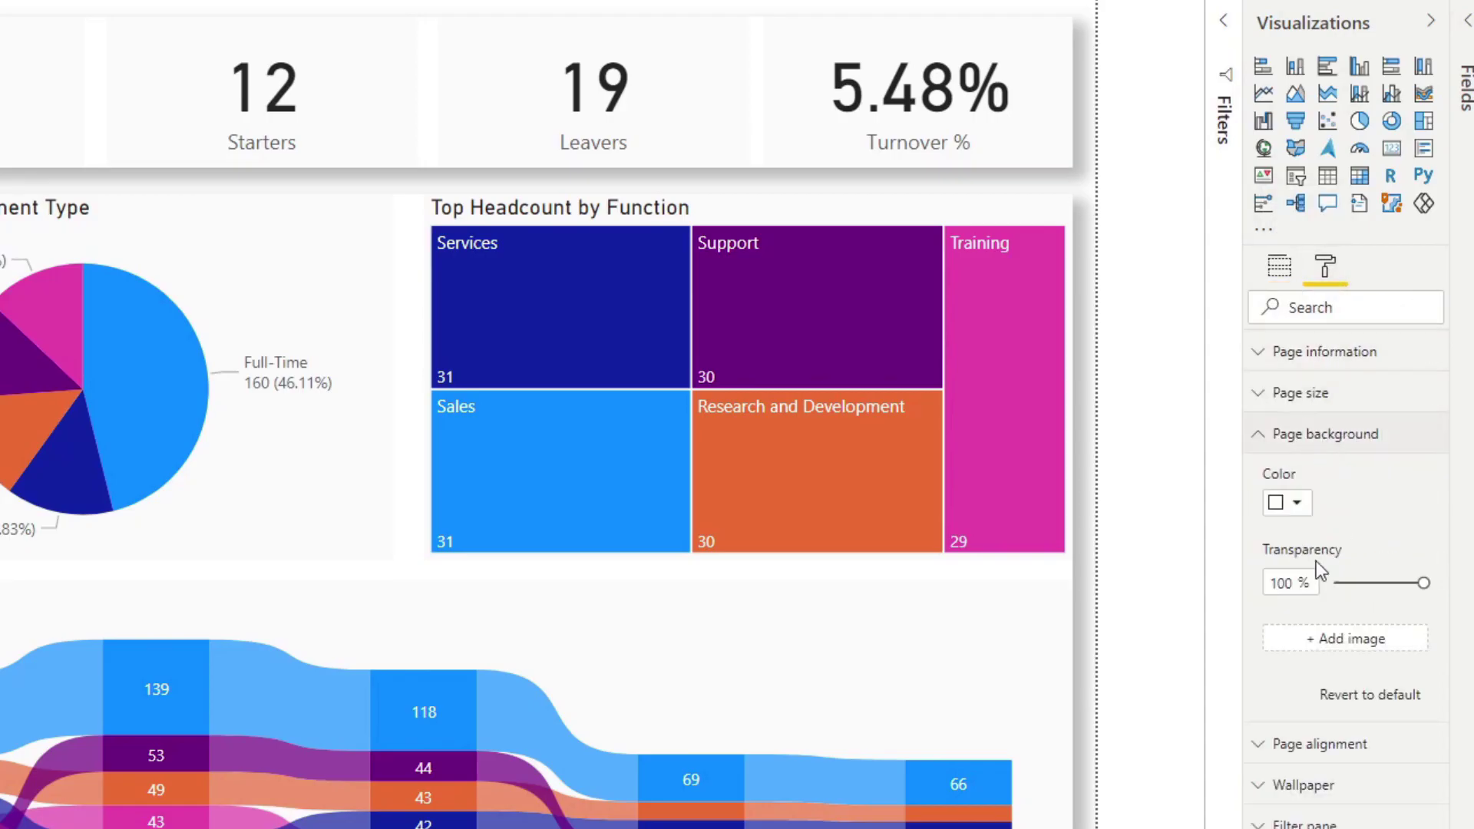
pyautogui.click(1347, 635)
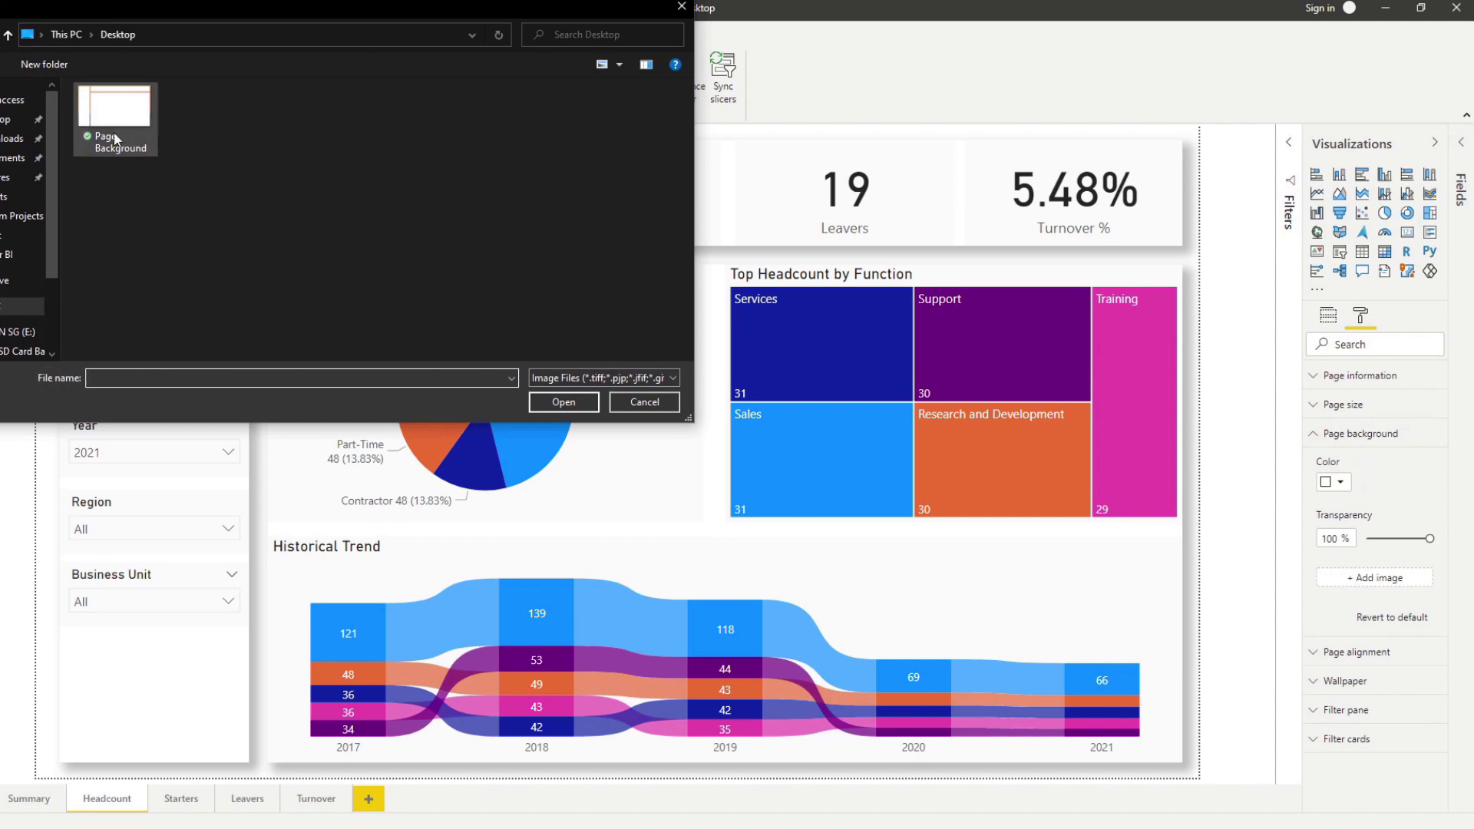
pyautogui.click(115, 138)
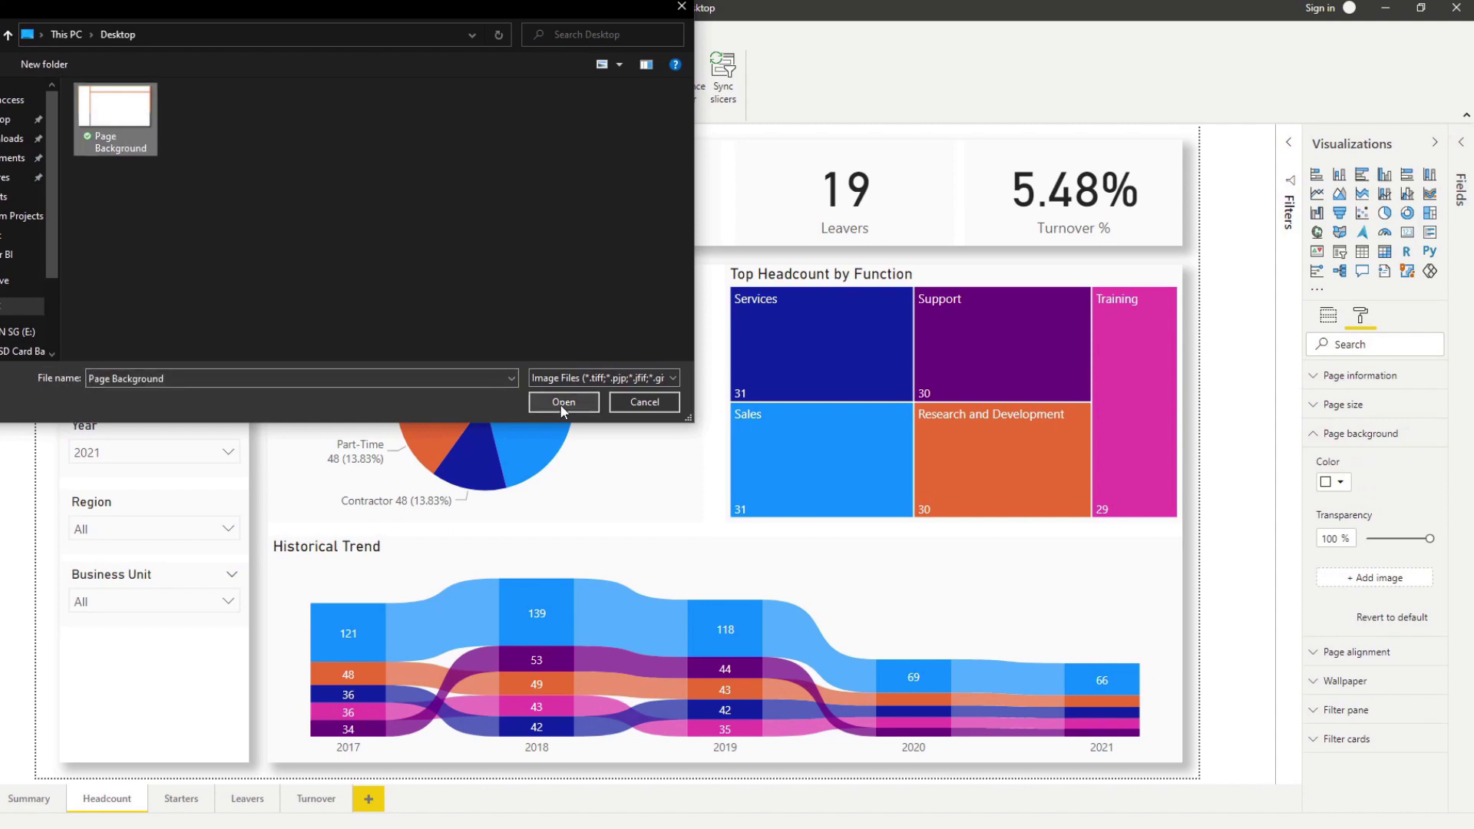
pyautogui.click(559, 403)
pyautogui.moveTo(1422, 581); pyautogui.dragTo(1336, 583)
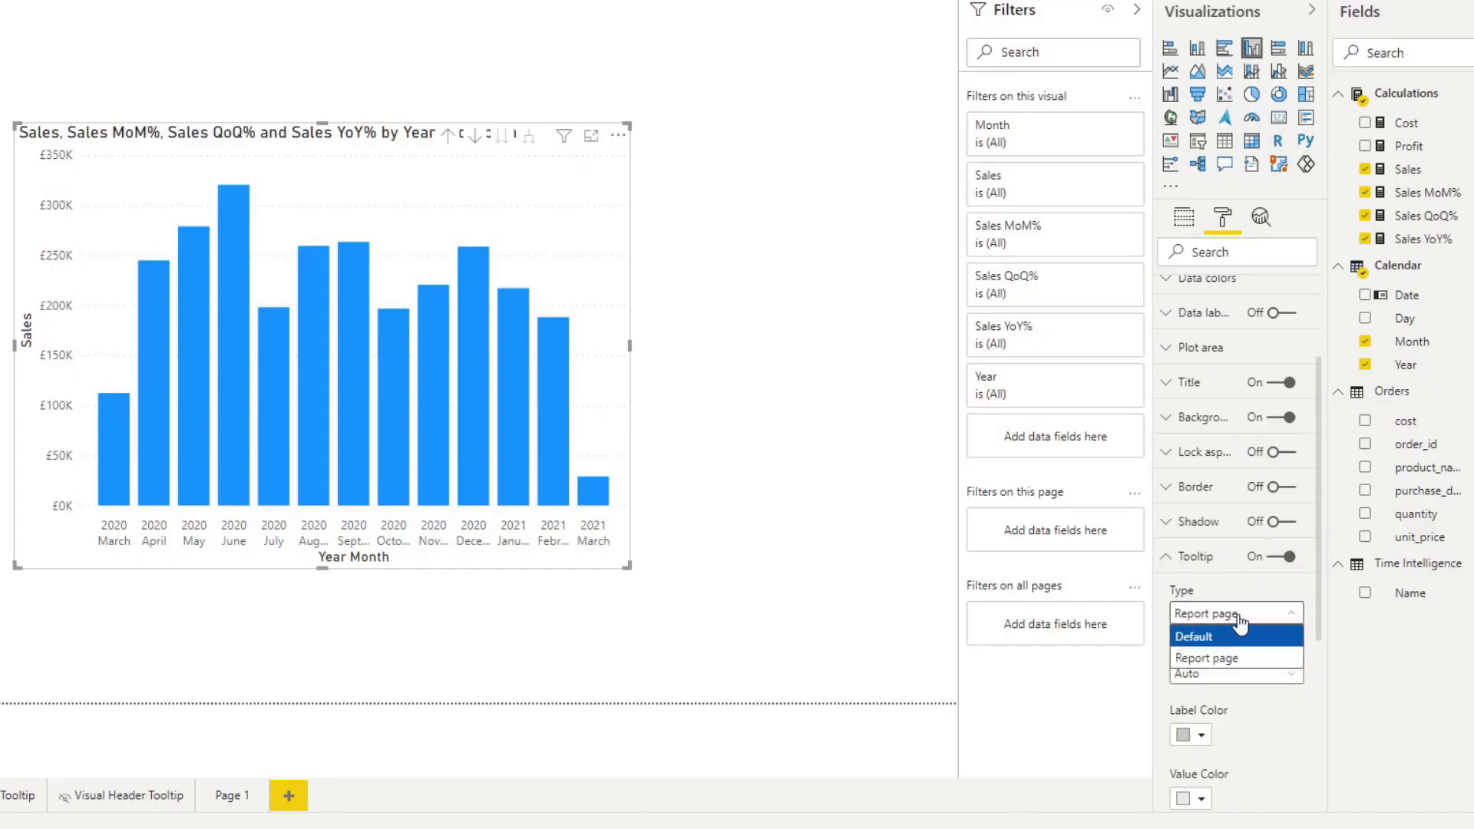
# Step: Keep the tooltip type as Report page and set its Page to Tooltip
pyautogui.click(1238, 616)
pyautogui.scroll(-3, 1233, 598)
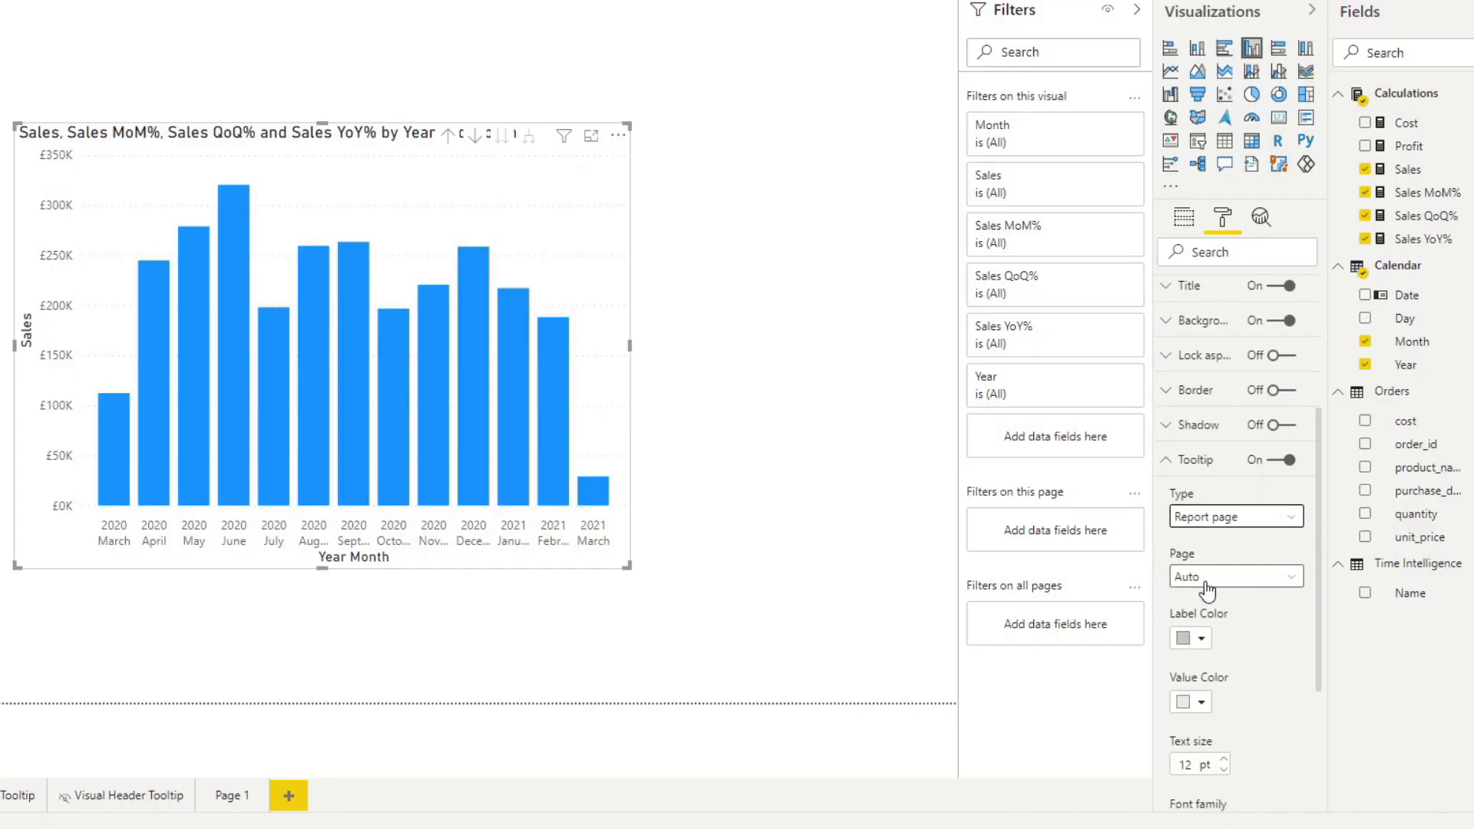
pyautogui.click(1208, 580)
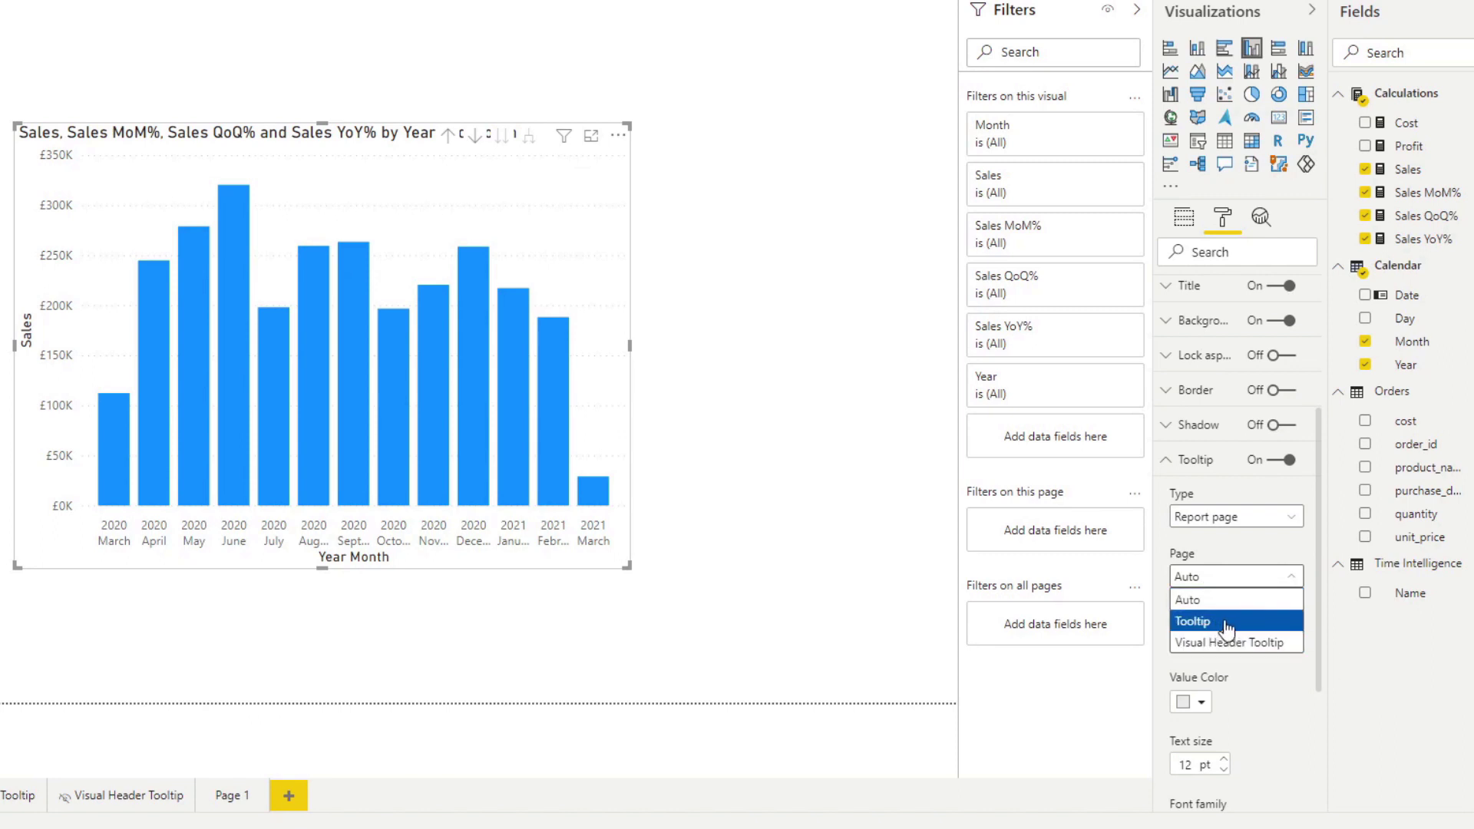
pyautogui.click(1198, 623)
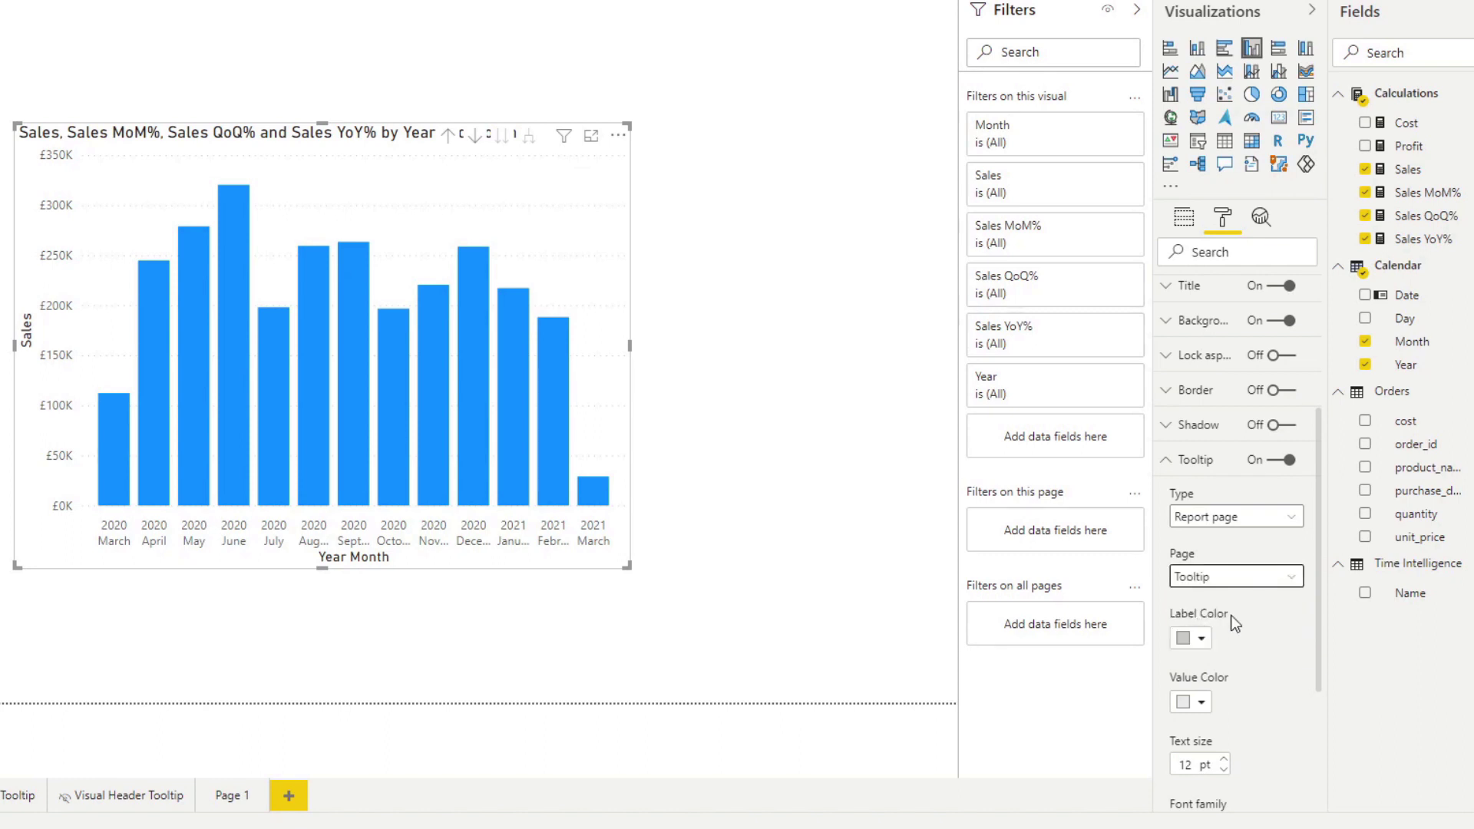
pyautogui.scroll(5, 1285, 552)
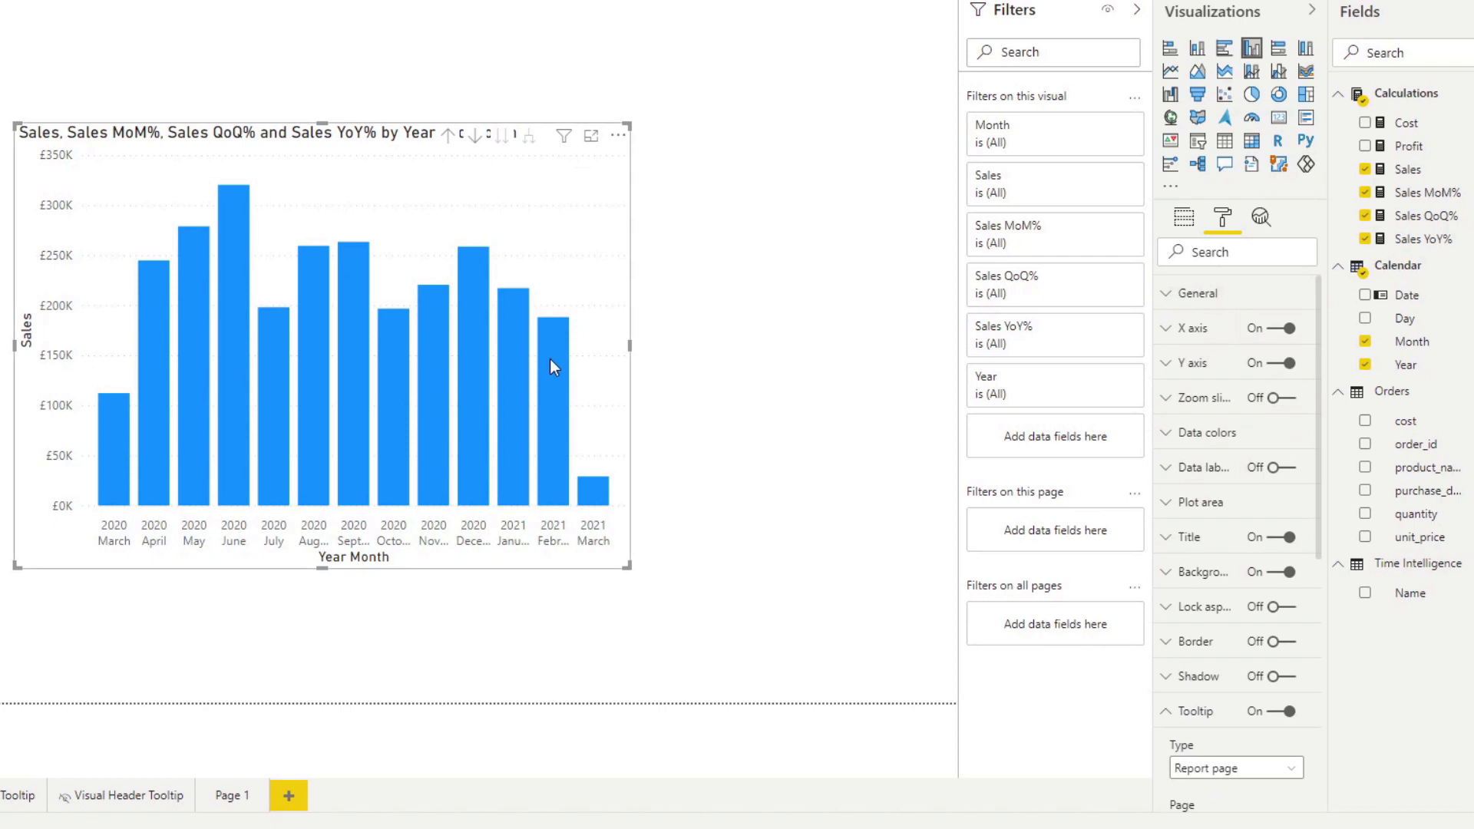
pyautogui.moveTo(550, 358)
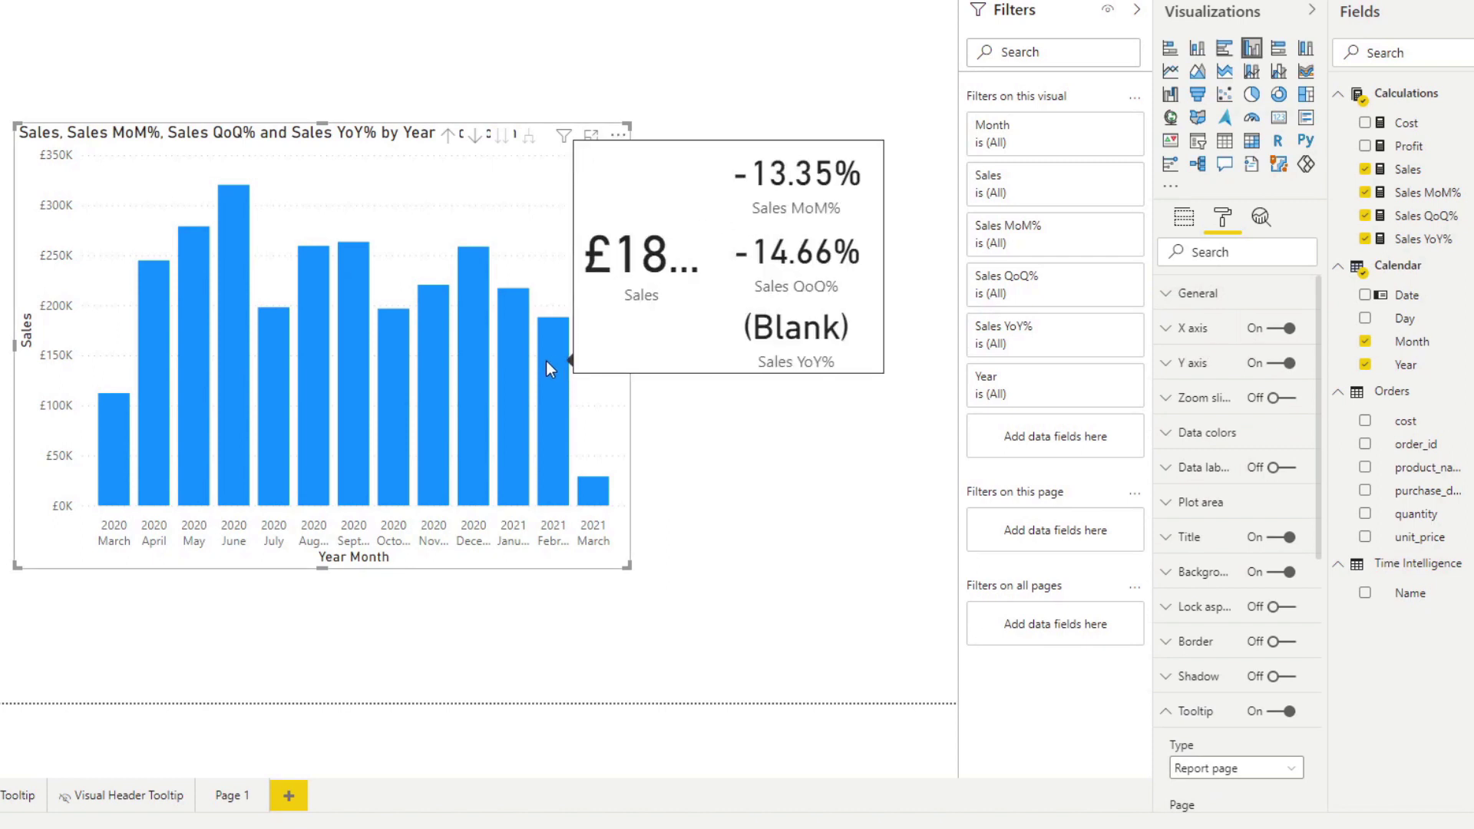